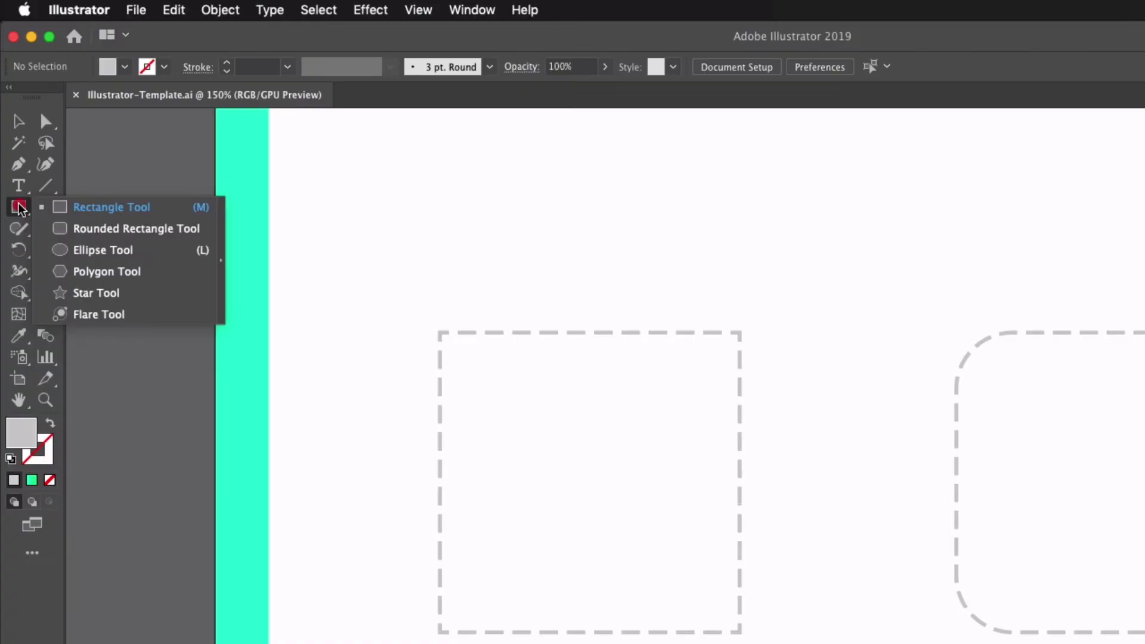
Draw a rectangle over the dashed square template.
left_click_drag(19, 209, 87, 213)
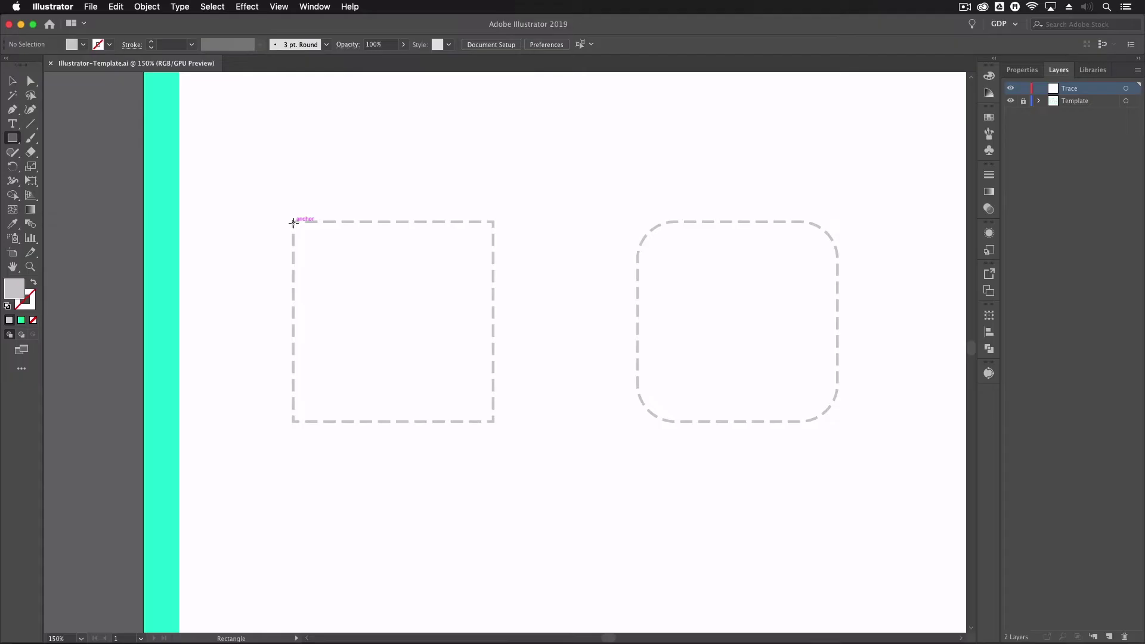
left_click_drag(293, 223, 493, 416)
scroll(493, 416, "down", 1)
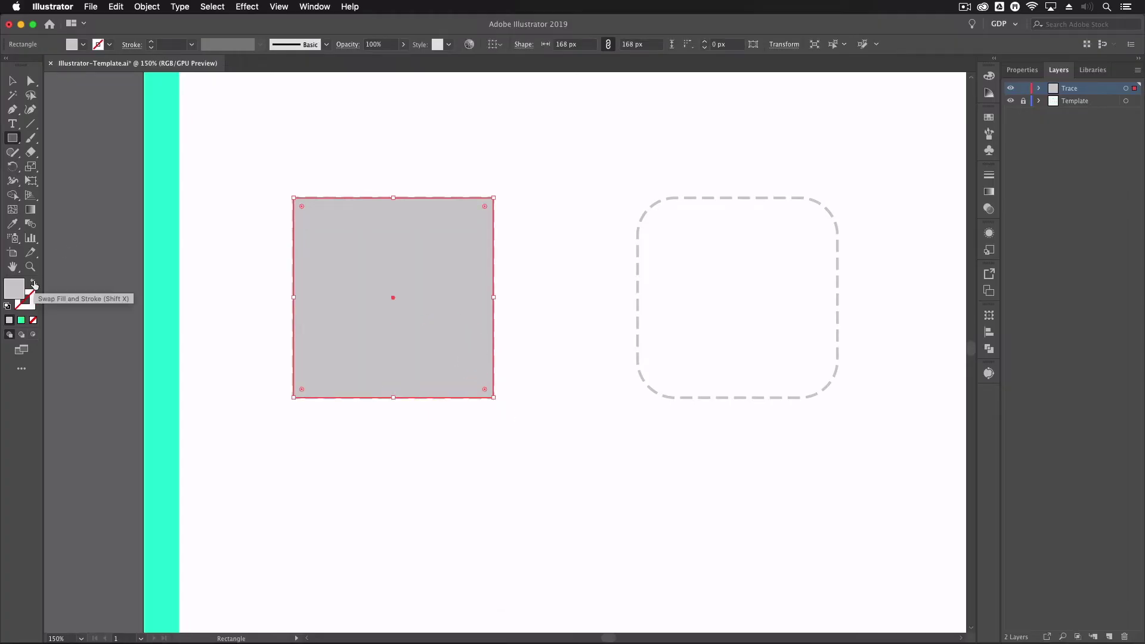
Remove the square's fill and give it a red 4 pt stroke.
left_click(33, 284)
left_click(110, 45)
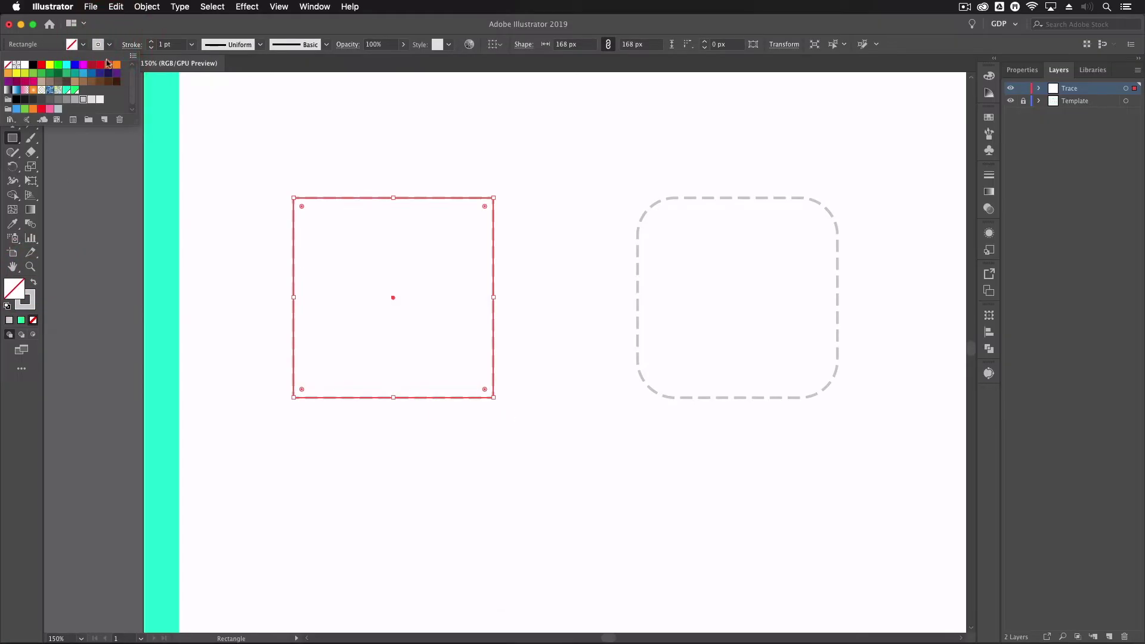
left_click(98, 64)
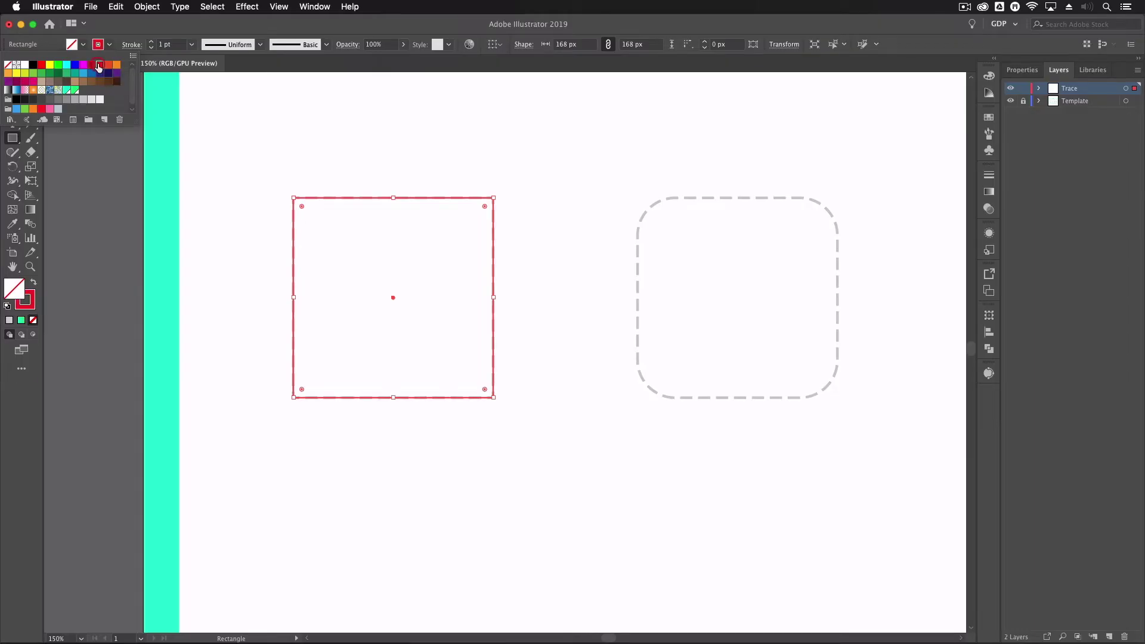
left_click(151, 42)
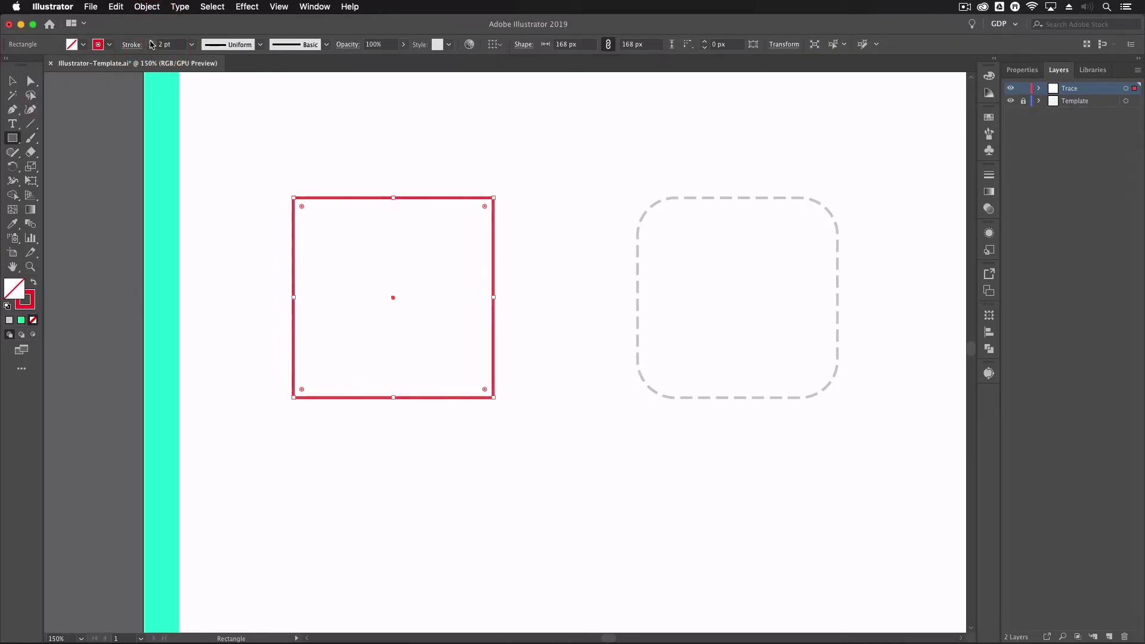
left_click(151, 42)
left_click(151, 42)
Deselect the square and bring the rounded-square template into view.
key("v")
left_click(603, 155)
left_click_drag(603, 155, 381, 179)
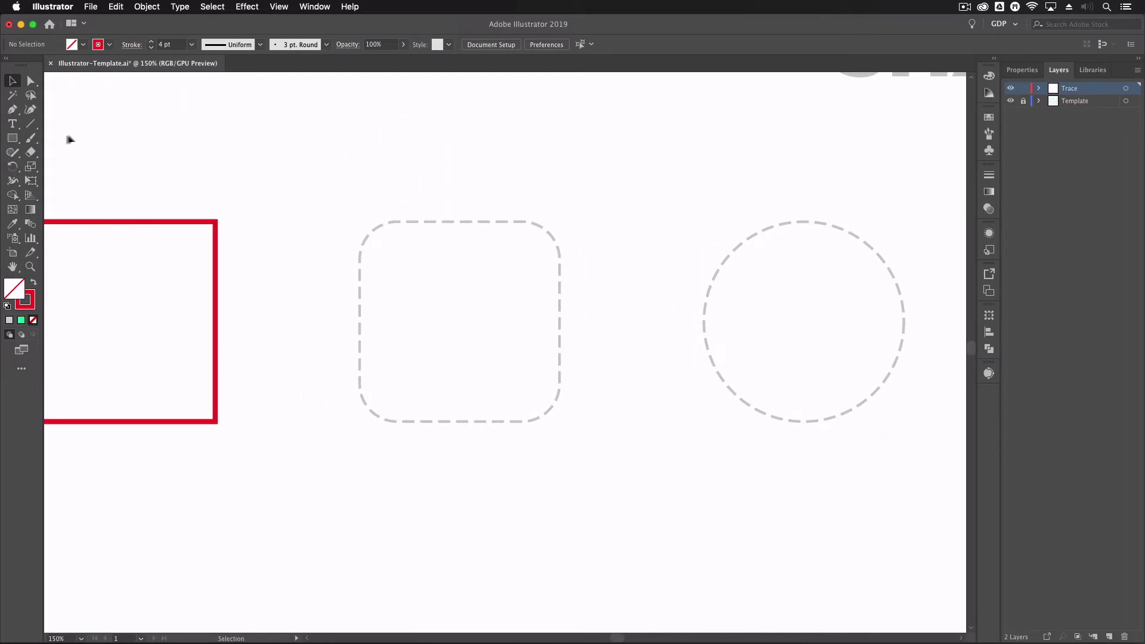
left_click(13, 138)
Draw a square over the rounded-square template and round its corners to about 31 px.
mouse_move(460, 322)
left_mouse_down()
mouse_move(495, 356)
mouse_move(486, 376)
mouse_move(634, 450)
mouse_move(578, 428)
mouse_move(342, 245)
mouse_move(317, 184)
mouse_move(565, 221)
mouse_move(498, 322)
mouse_move(455, 348)
mouse_move(514, 392)
mouse_move(483, 359)
mouse_move(517, 376)
mouse_move(487, 347)
mouse_move(493, 384)
mouse_move(470, 337)
mouse_move(532, 378)
mouse_move(494, 342)
mouse_move(481, 340)
mouse_move(560, 408)
left_mouse_up()
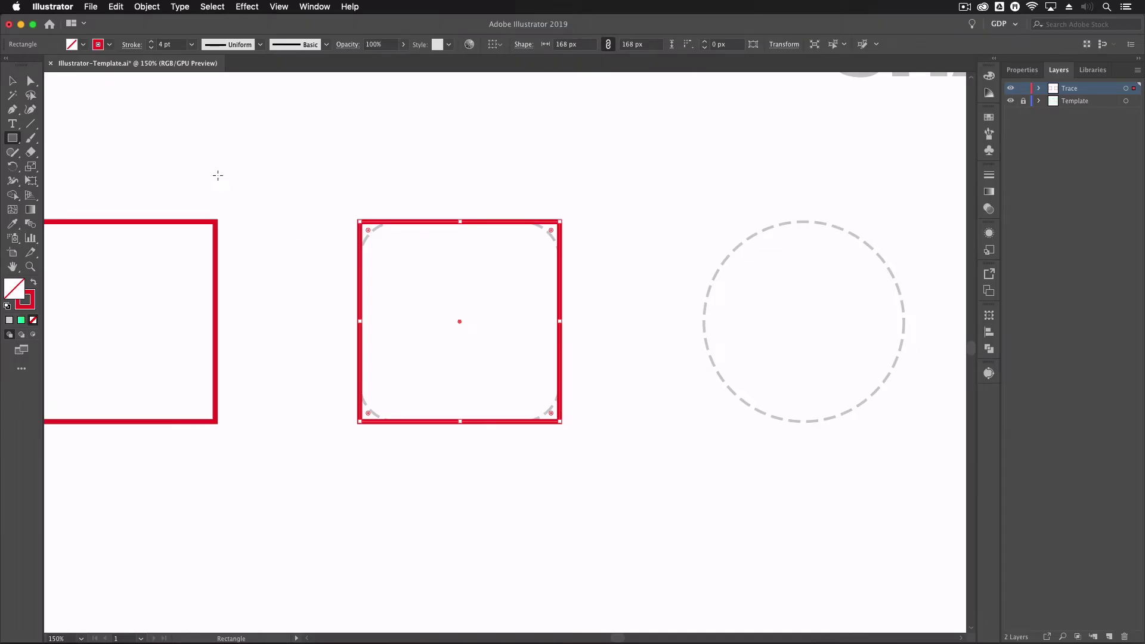
left_click_drag(13, 141, 63, 151)
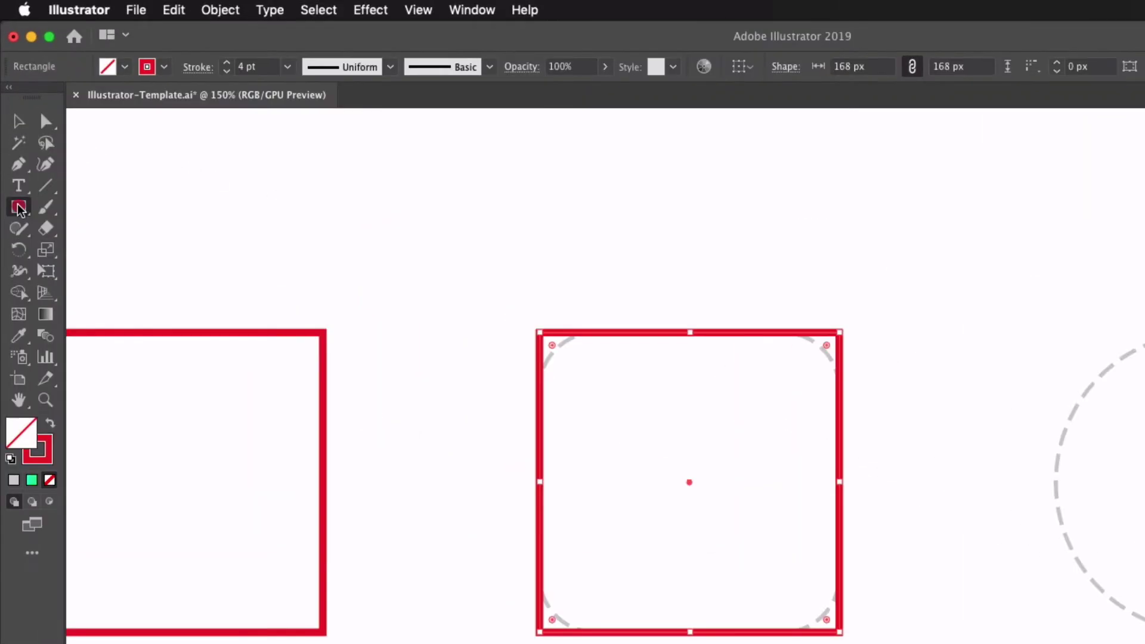
left_click_drag(95, 230, 21, 211)
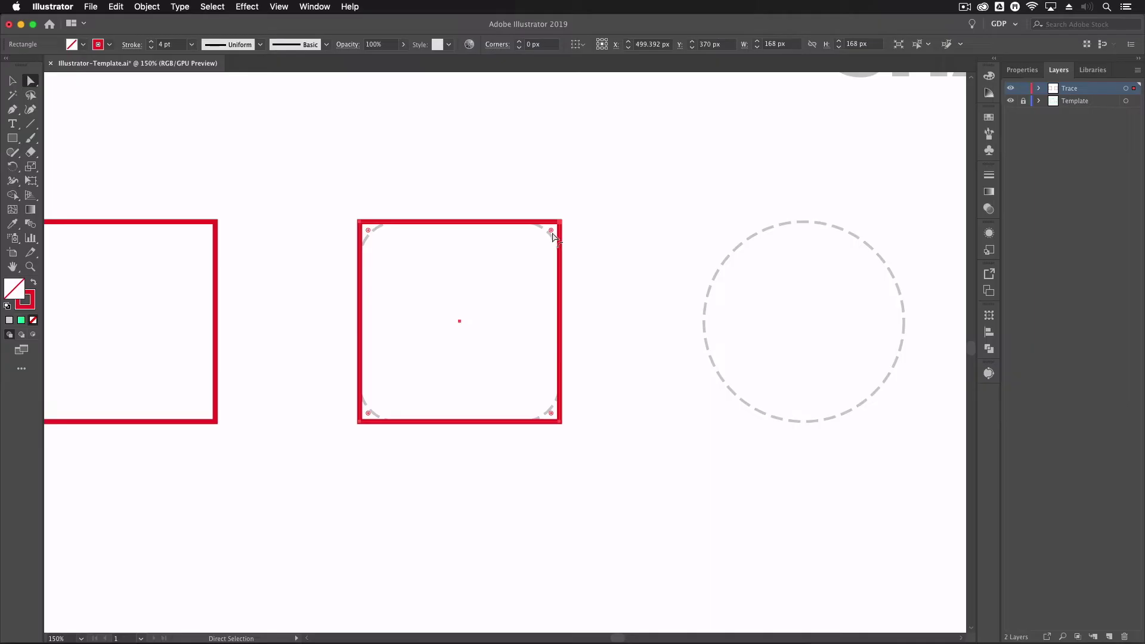
left_click_drag(547, 233, 501, 247)
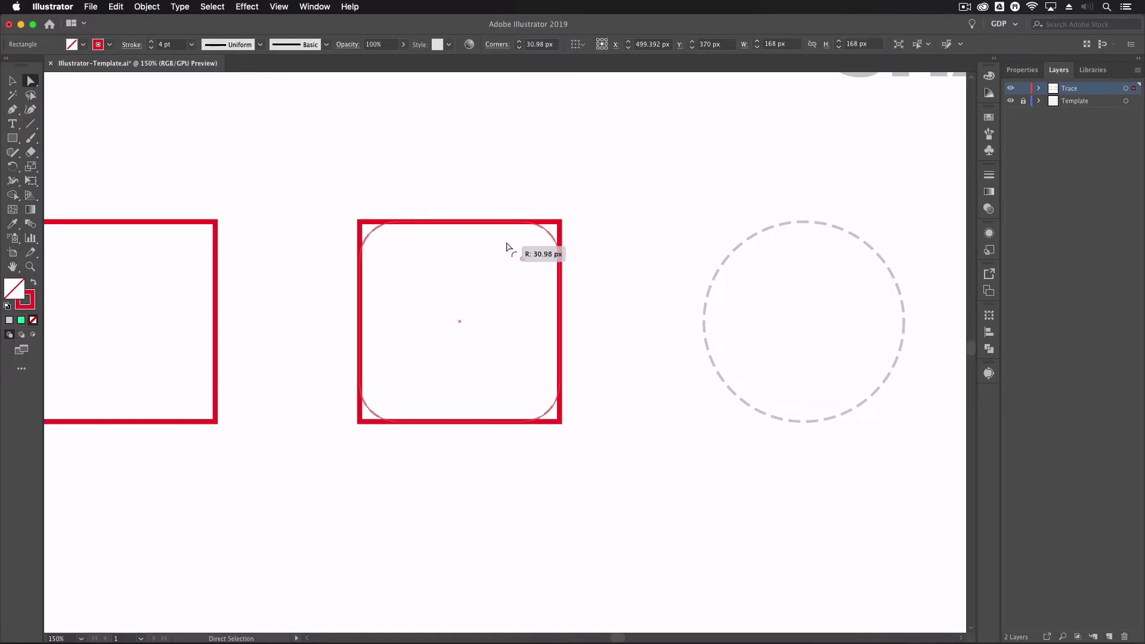
left_click_drag(507, 246, 505, 246)
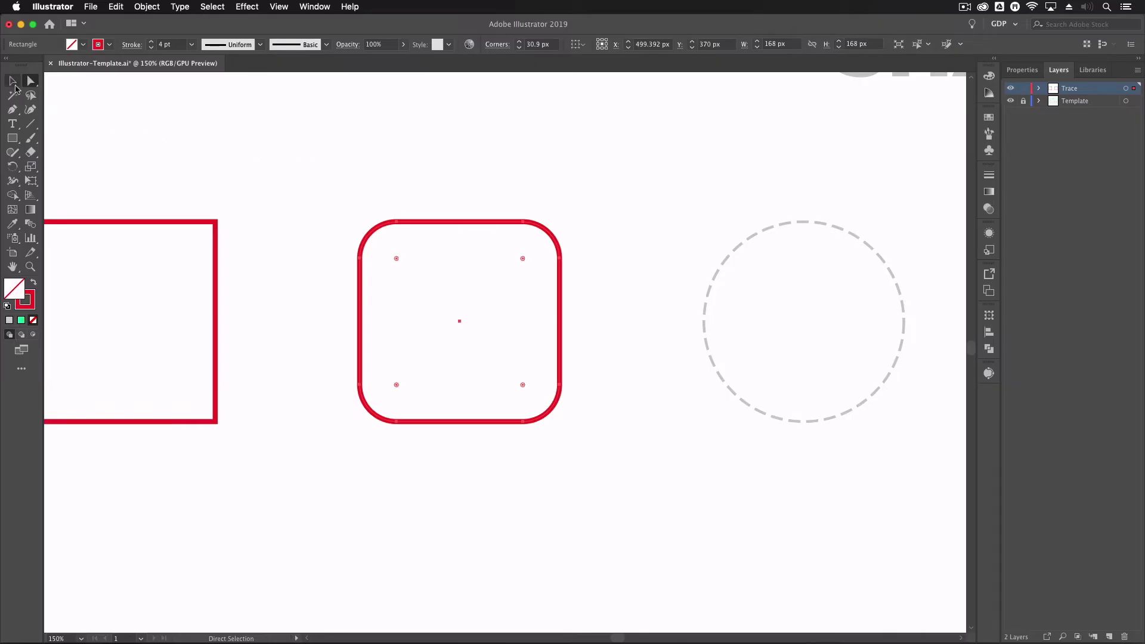
left_click(11, 83)
left_click(250, 151)
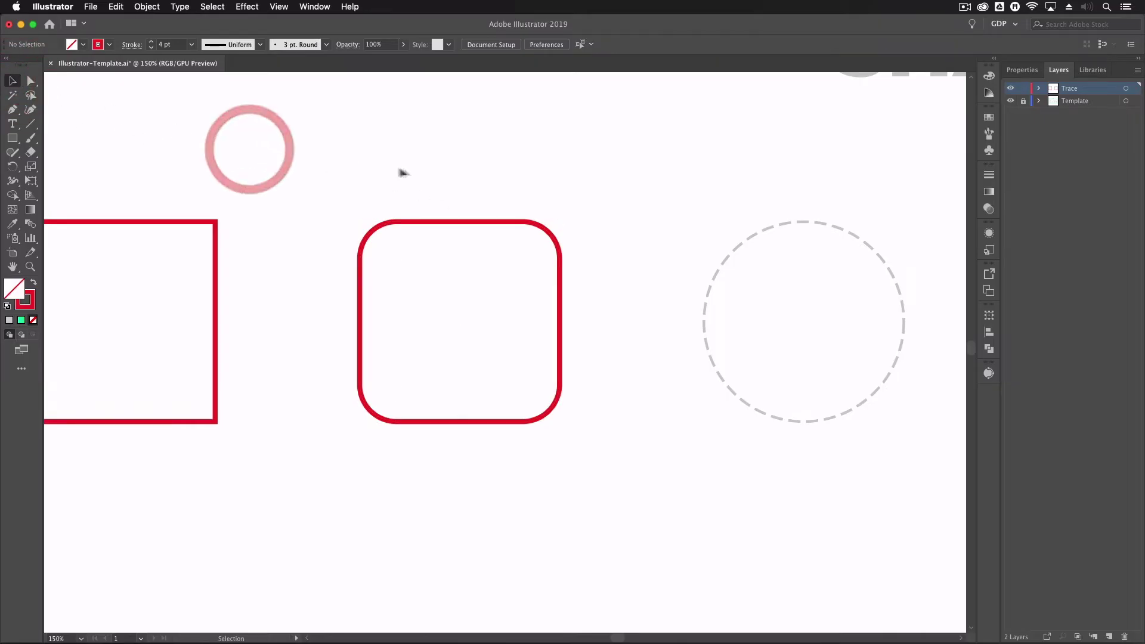
Draw a 168 × 168 px circle centred on the dashed circle guide with the Ellipse tool.
scroll(358, 185, "right", 10)
left_click(322, 201)
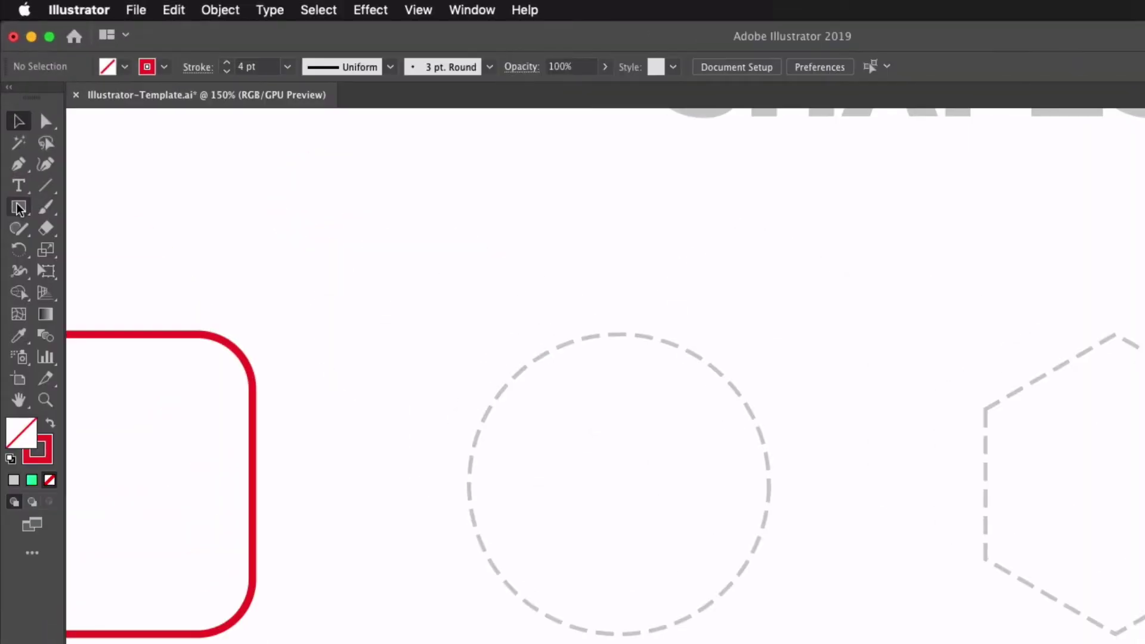
left_click(18, 207)
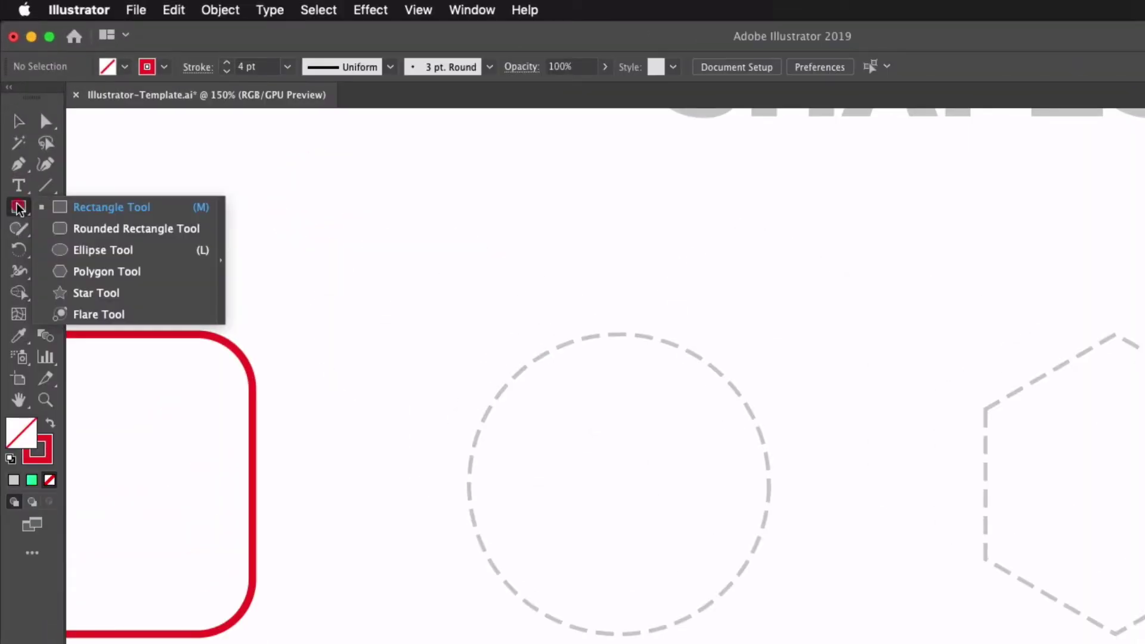
left_click(102, 250)
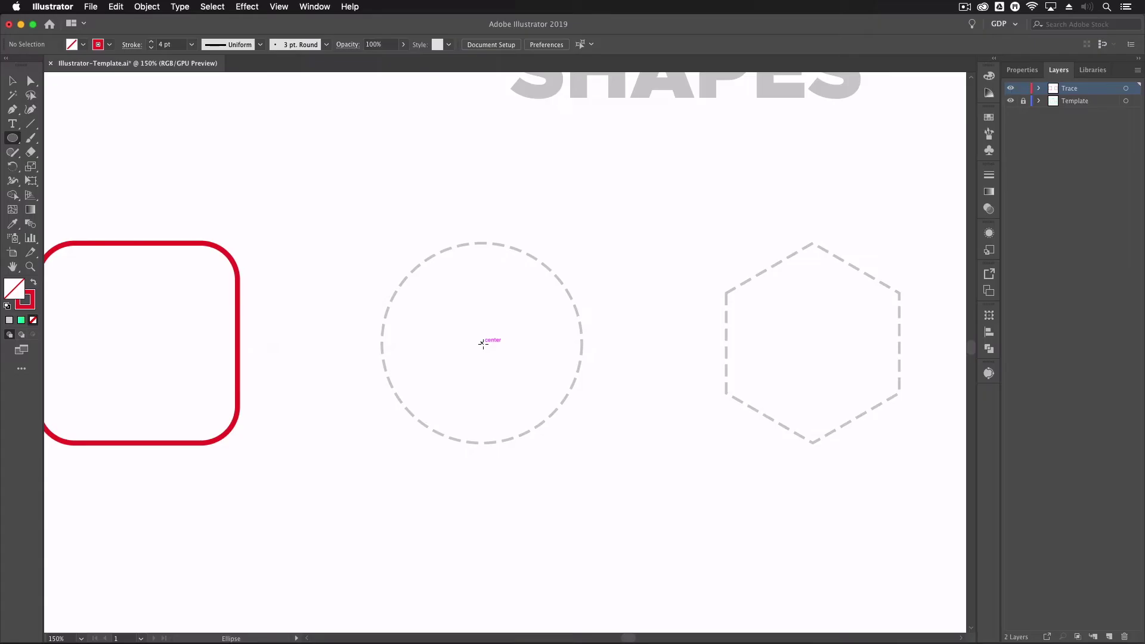
left_click_drag(482, 347, 491, 443)
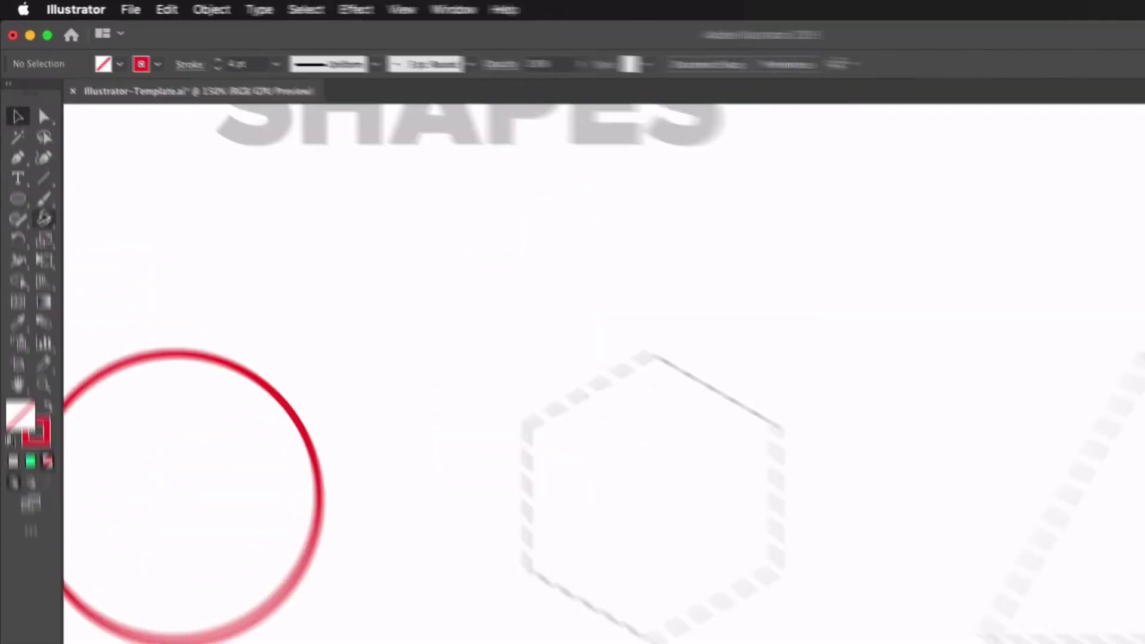
left_click(13, 138)
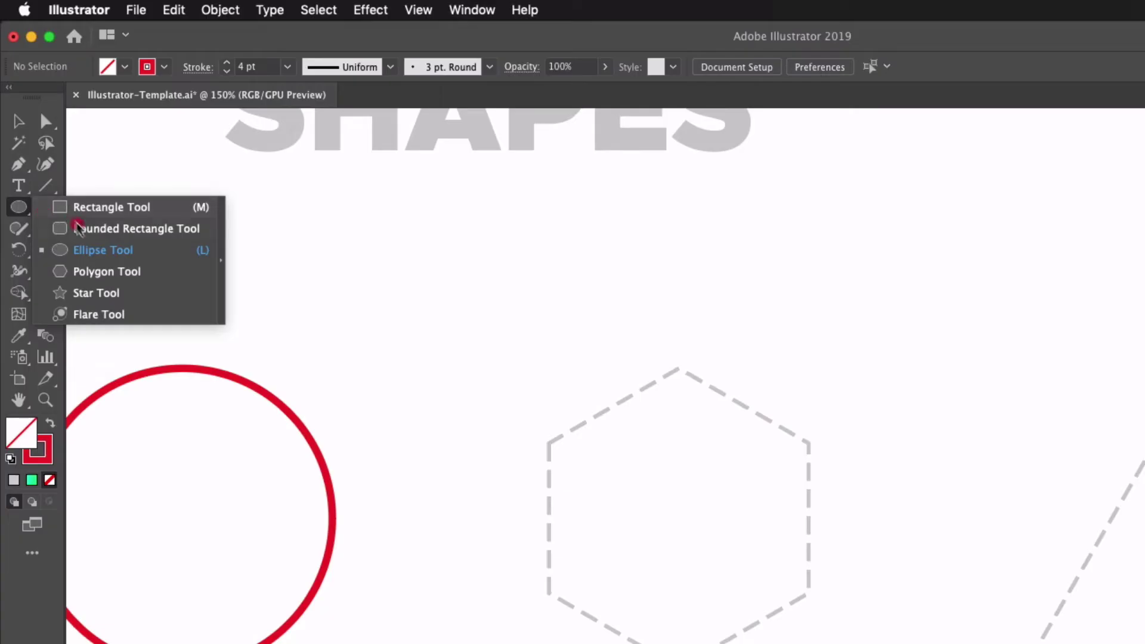
Draw a six-sided polygon outward from the dashed hexagon's centre.
left_click(90, 275)
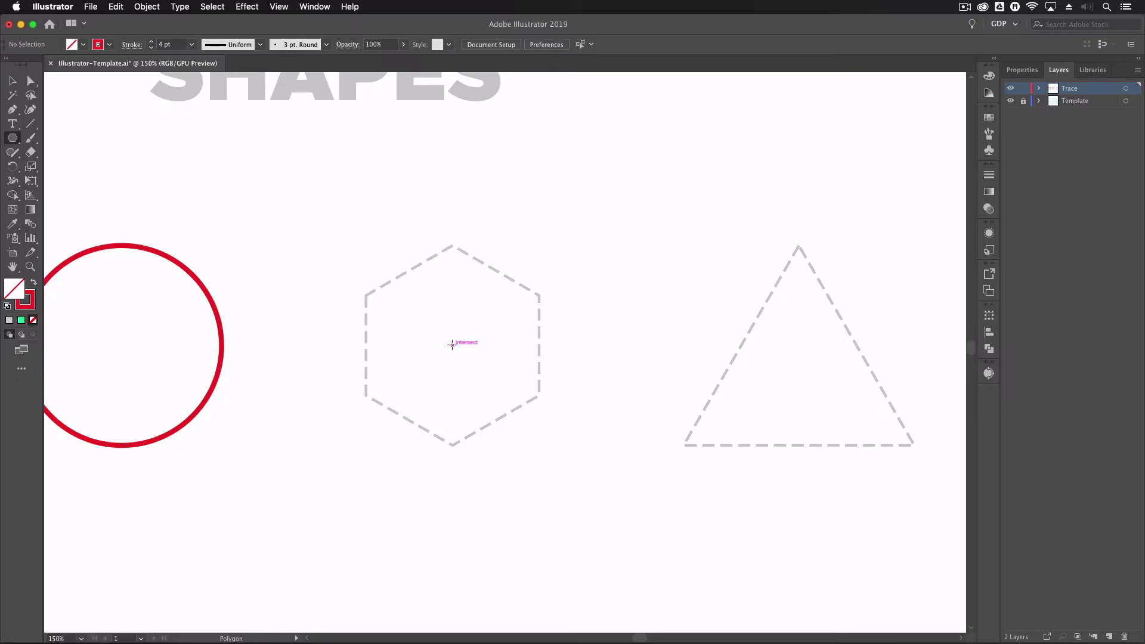
left_click_drag(452, 345, 296, 391)
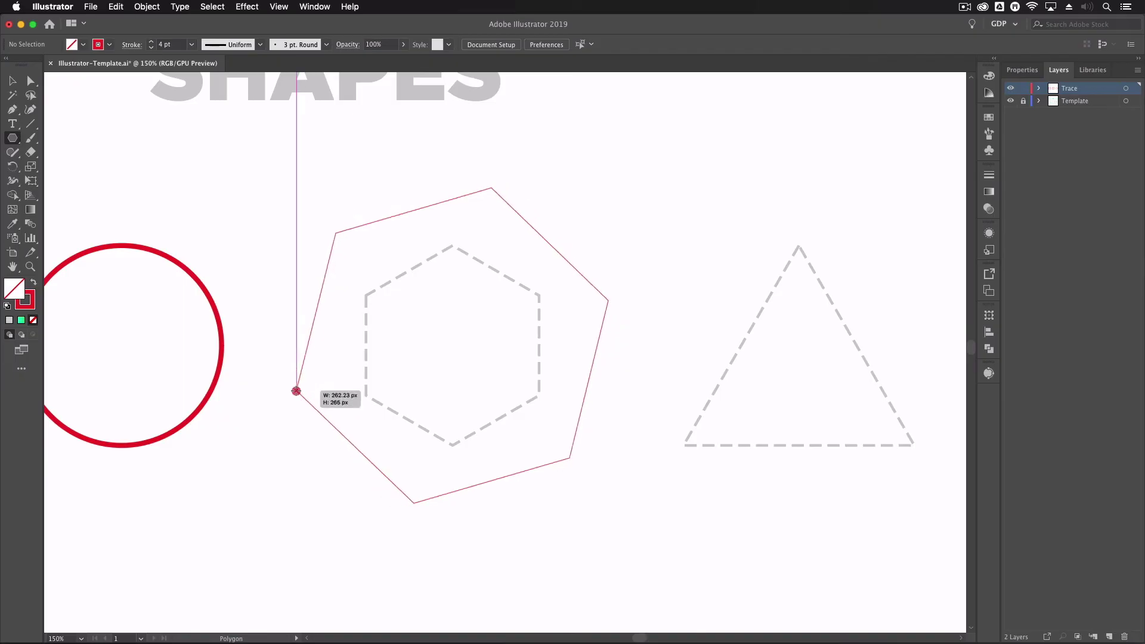
key("Up")
key("Up")
key("Up")
key("Up")
key("Up")
key("Up")
key("Up")
key("Up")
key("Up")
key("Up")
key("Up")
left_click_drag(297, 391, 402, 416)
key("Down")
key("Down")
key("Down")
key("Down")
key("Down")
key("Down")
key("Down")
key("Down")
key("Down")
key("Down")
key("Down")
key("Down")
key("Down")
key("Down")
key("Up")
key("Up")
key("Up")
key("Up")
key("Up")
key("Down")
key("Down")
key("Down")
key("Up")
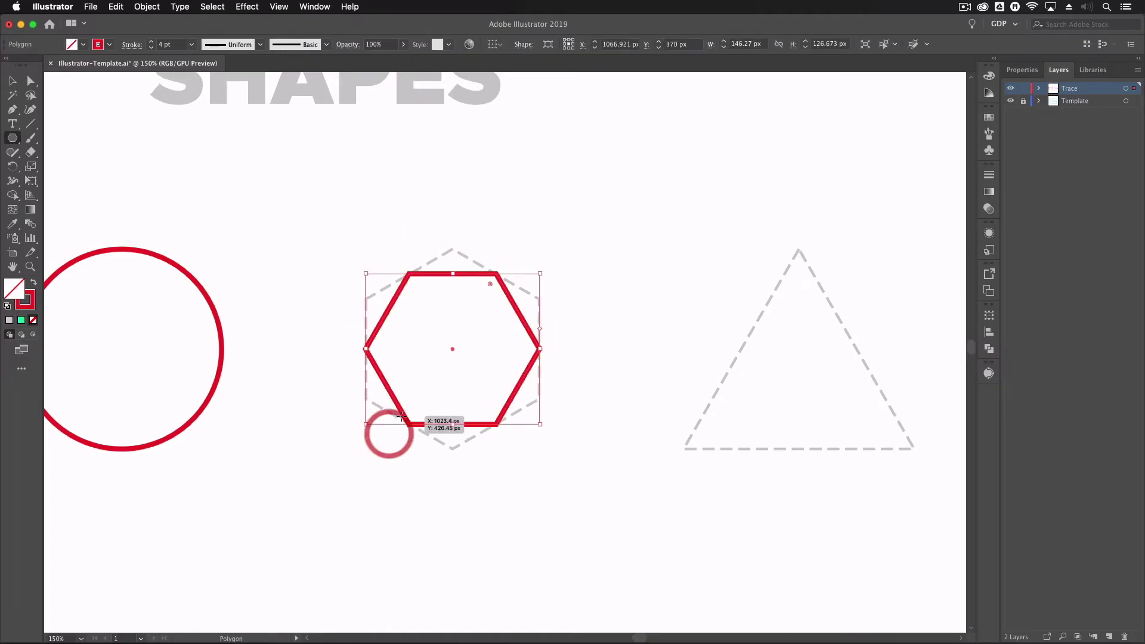
Rotate the hexagon to 270° and stretch it to 145.49 × 168 px over the guide.
left_click(13, 82)
left_click_drag(544, 269, 544, 398)
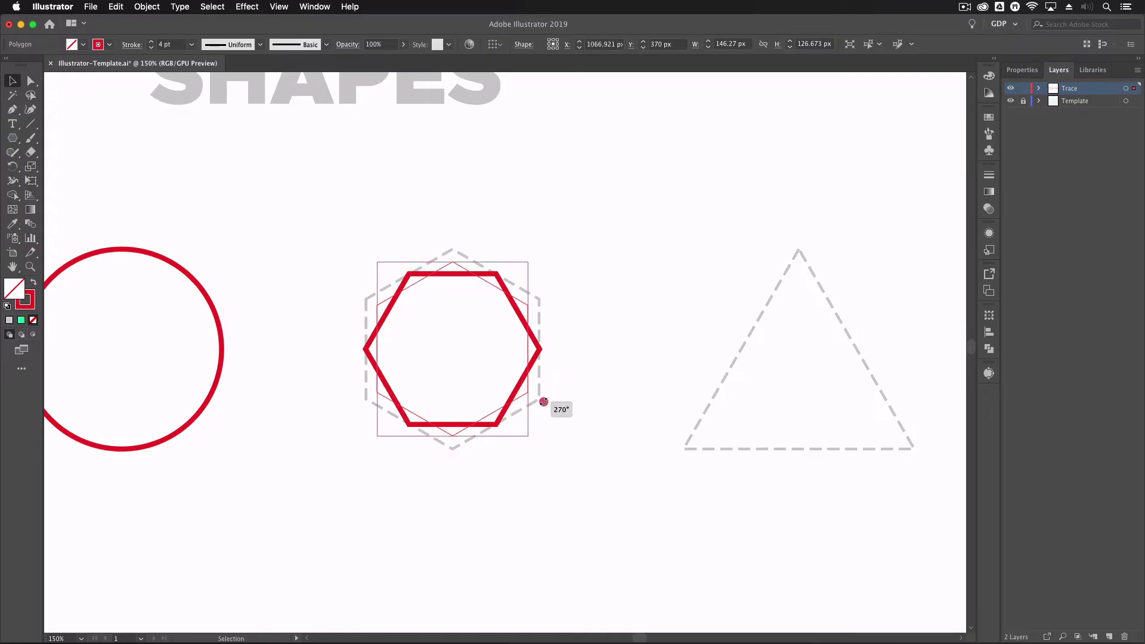
left_click_drag(528, 427, 528, 428)
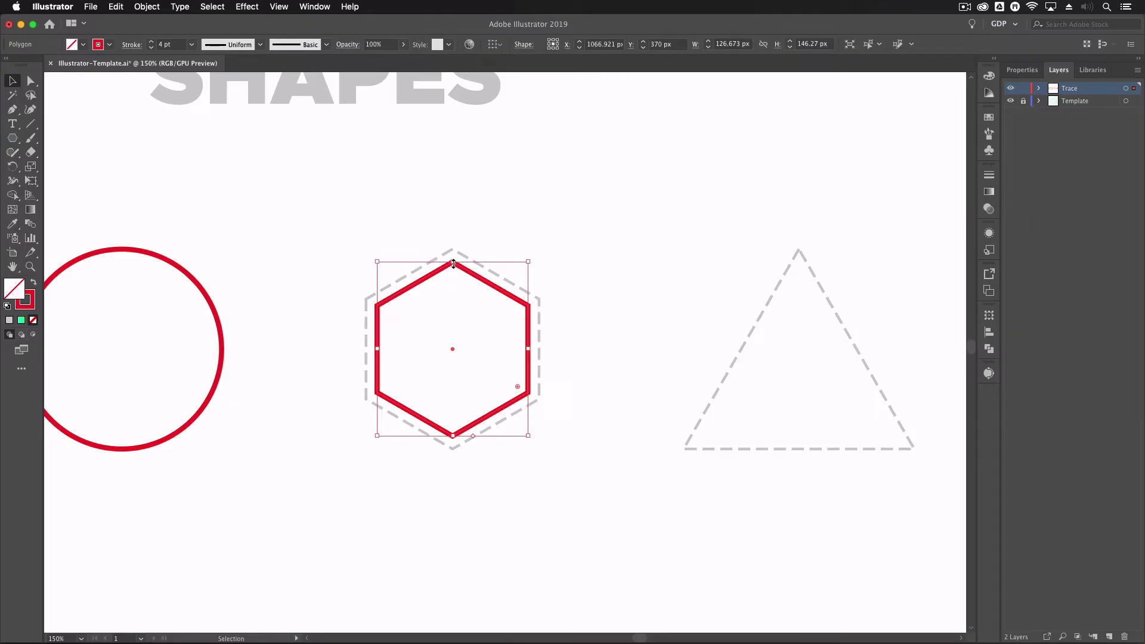
left_click_drag(453, 264, 452, 248)
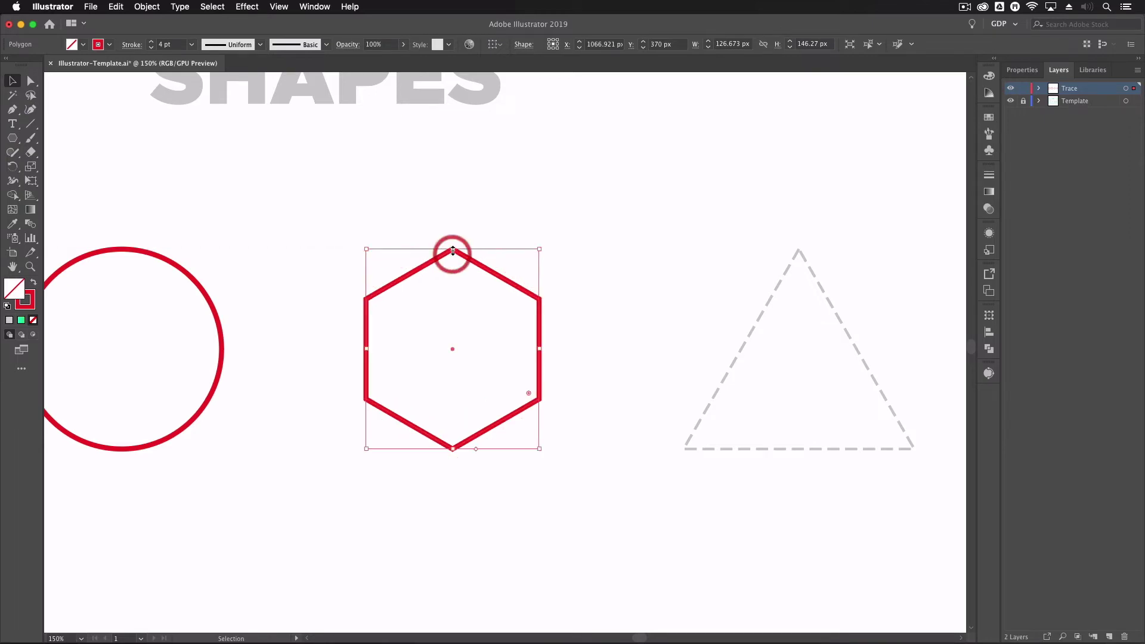
left_click(391, 213)
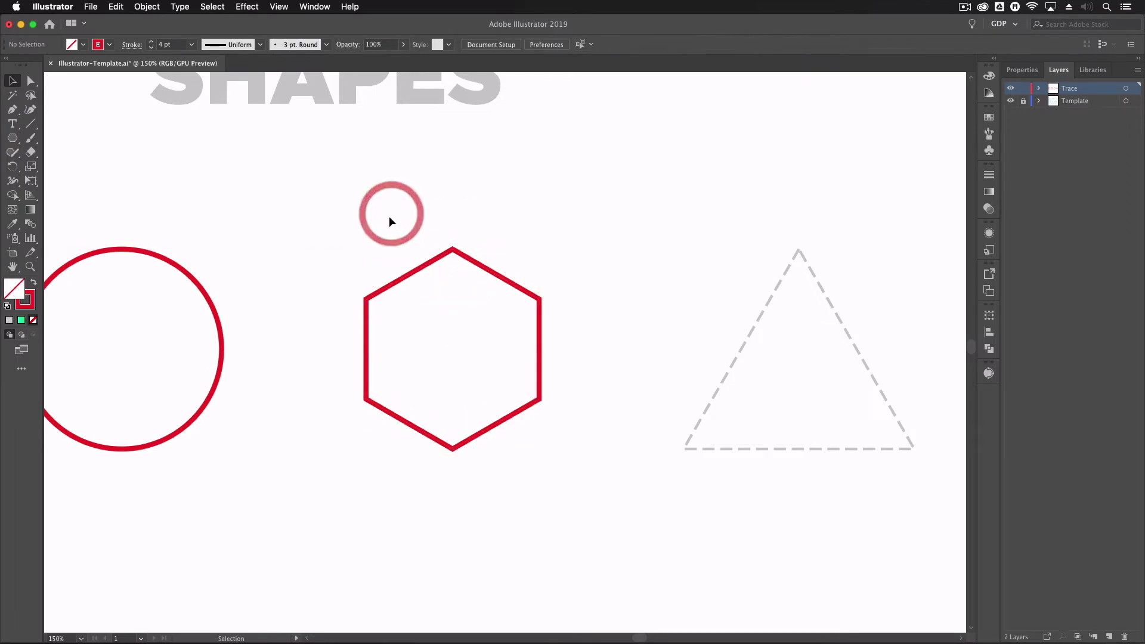
left_click(31, 80)
Select all the hexagon's anchor points and round its six corners to about 11.3 px.
left_click(335, 240)
left_click_drag(333, 232, 582, 506)
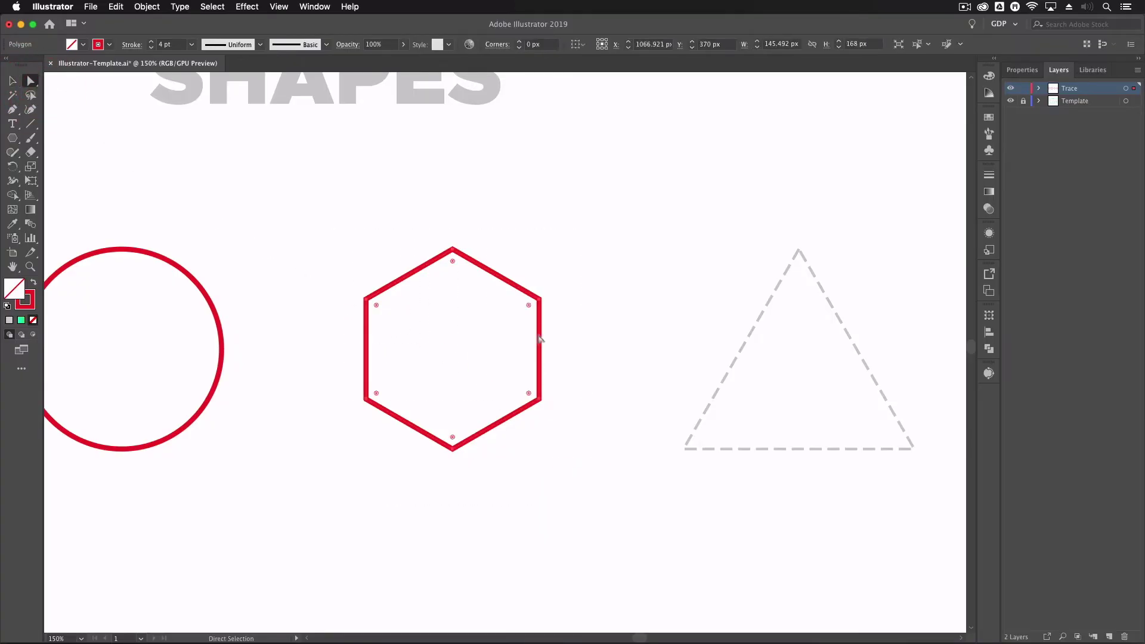
mouse_move(528, 305)
left_mouse_down()
mouse_move(494, 320)
mouse_move(522, 309)
left_mouse_up()
scroll(418, 250, "right", 10)
left_click(346, 201)
key("v")
left_click(13, 138)
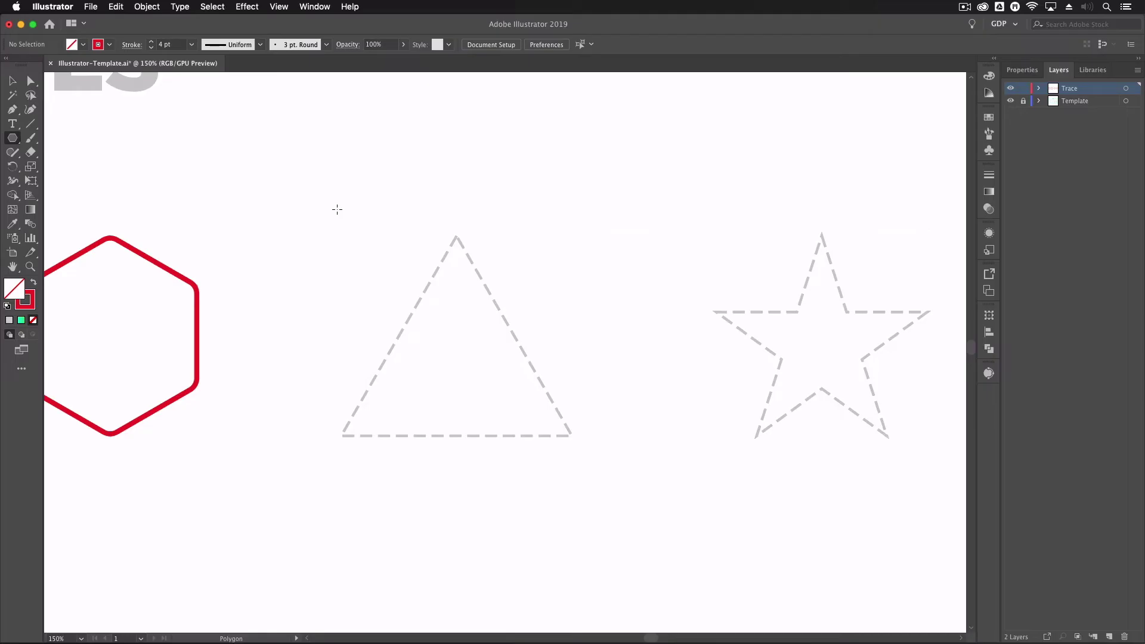
Create a three-sided red polygon with the Polygon tool's settings box.
left_click(337, 210)
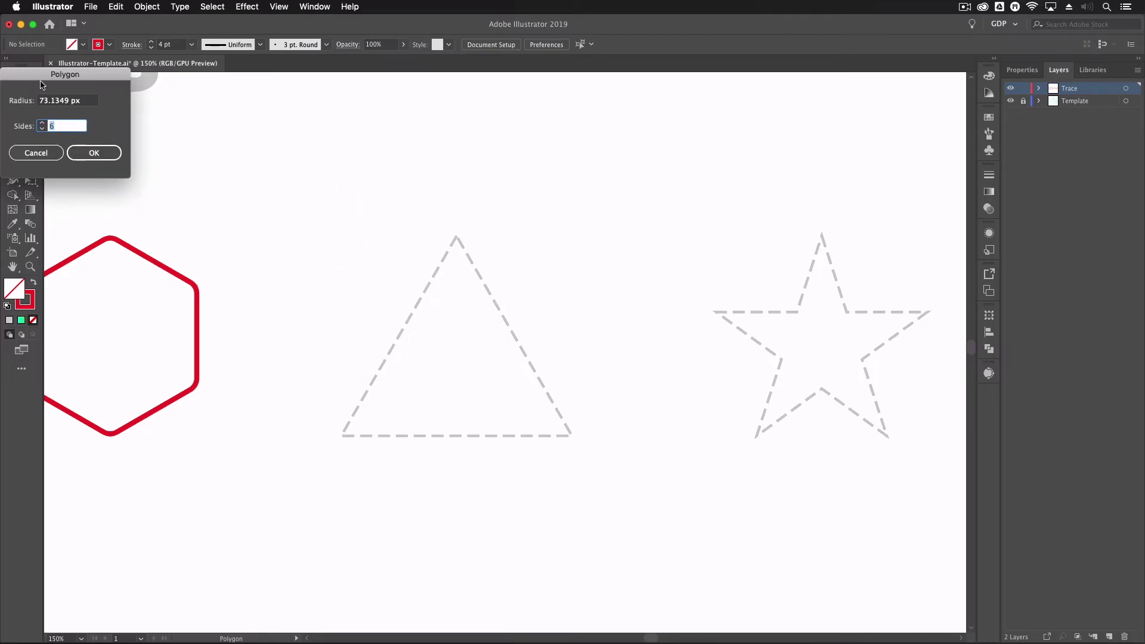
left_click_drag(40, 77, 598, 181)
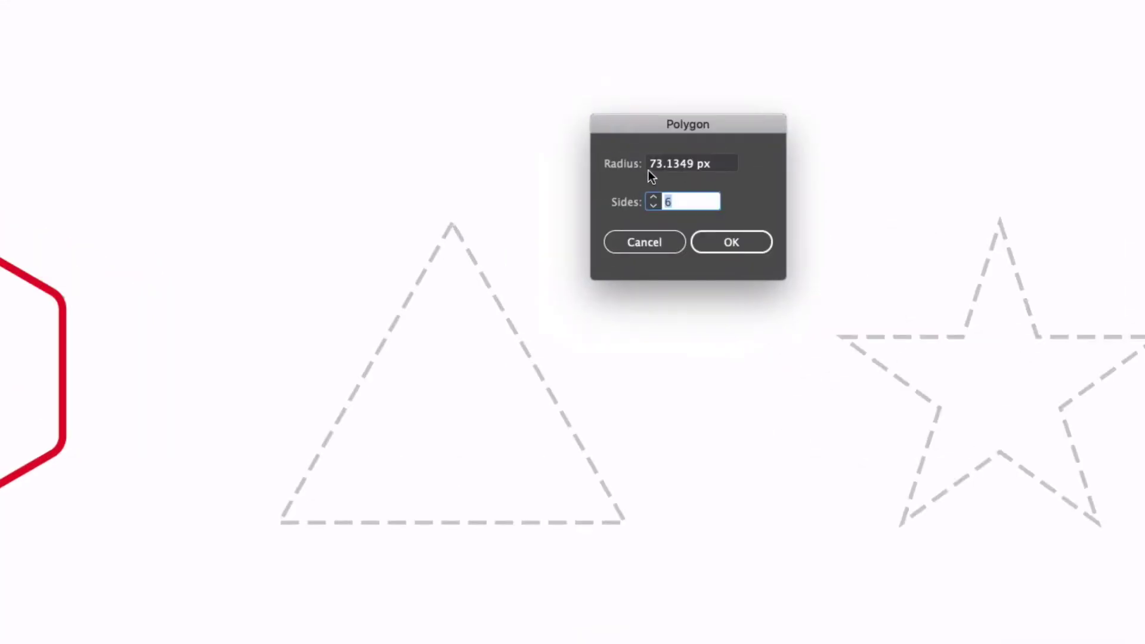
left_click(652, 206)
left_click(653, 206)
left_click(720, 246)
Move the triangle onto the dashed triangle and enlarge it to about 188.5 × 163.25 px.
key("v")
left_click_drag(294, 197, 414, 382)
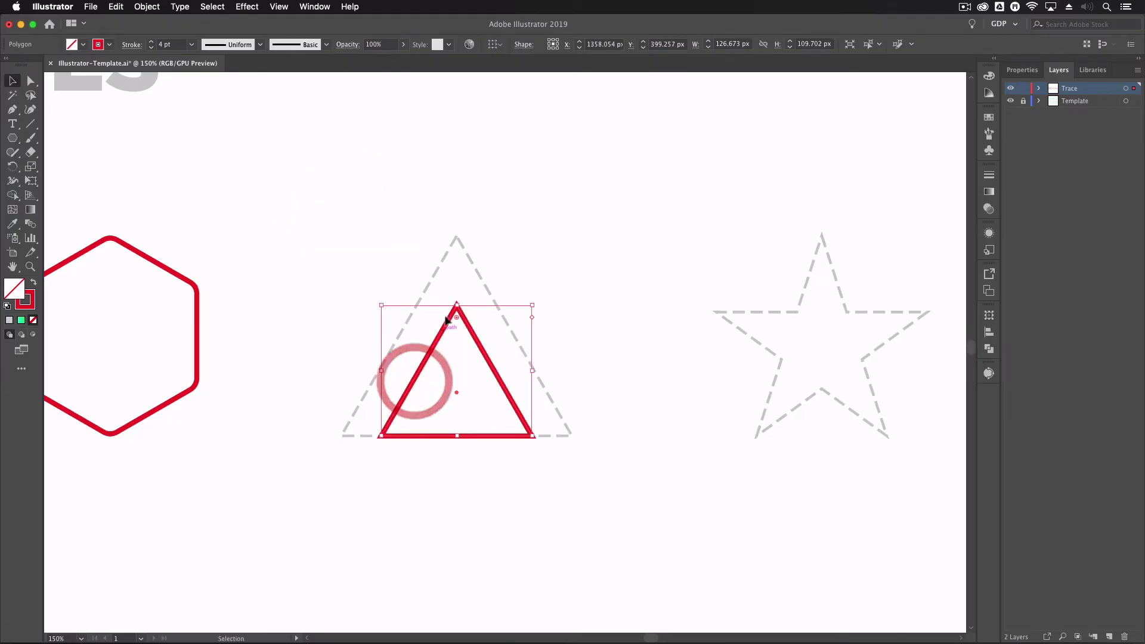
left_click_drag(456, 303, 456, 237)
scroll(476, 251, "right", 10)
left_click(442, 251)
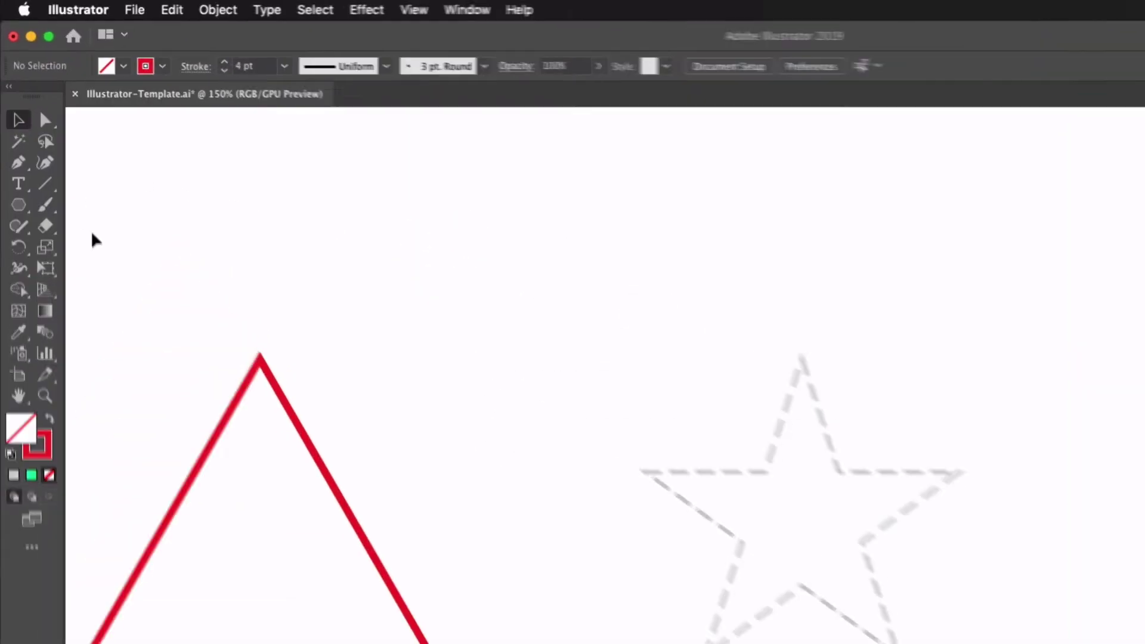
left_click(17, 206)
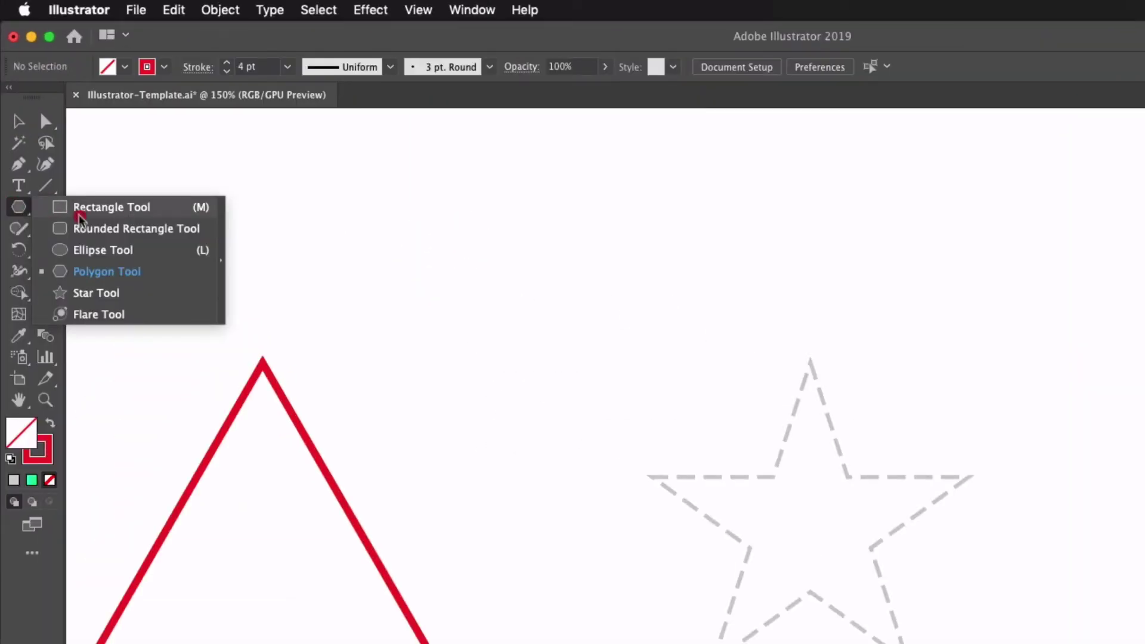
Draw a red-outlined star with the Star tool.
left_click(95, 293)
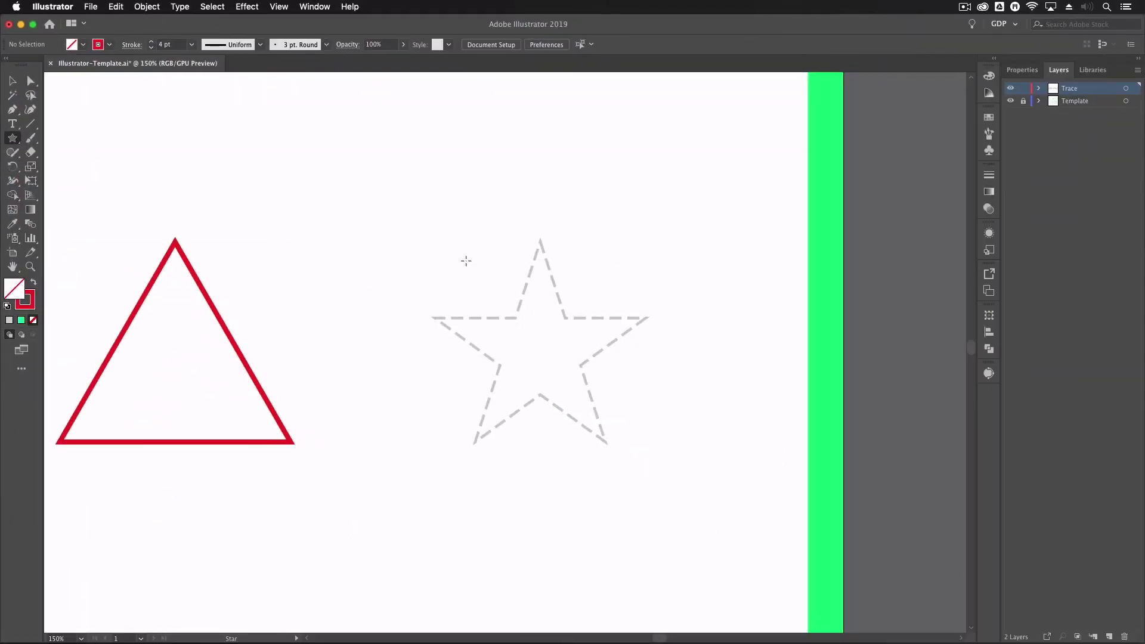
left_click_drag(439, 225, 501, 287)
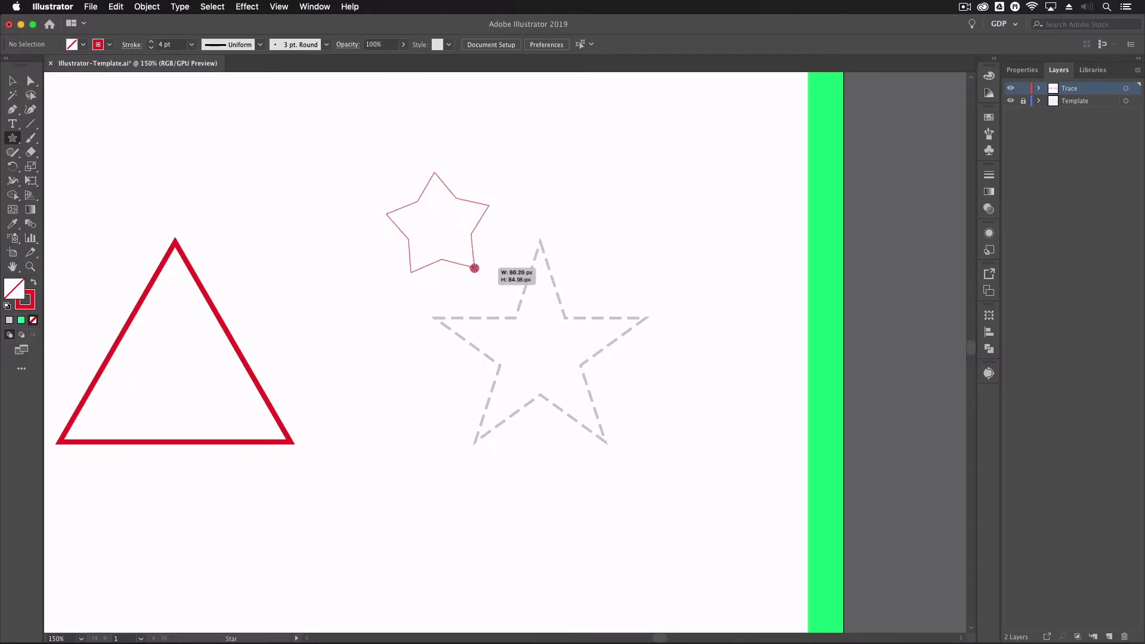
left_click_drag(510, 322, 482, 277)
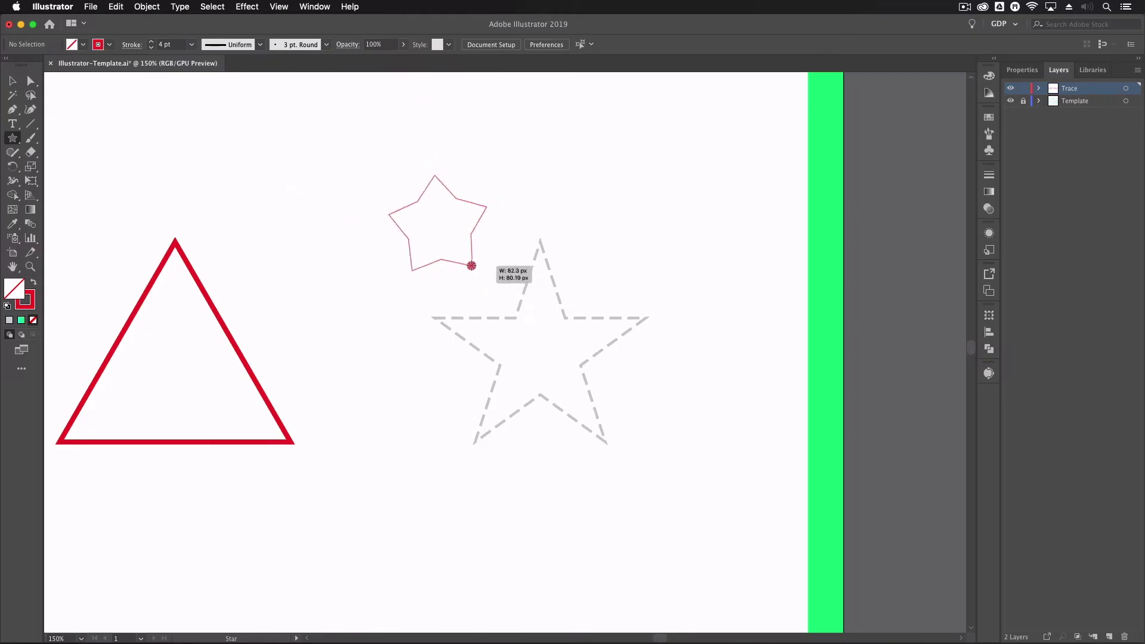
mouse_move(479, 268)
left_mouse_down()
mouse_move(459, 242)
mouse_move(479, 269)
left_mouse_up()
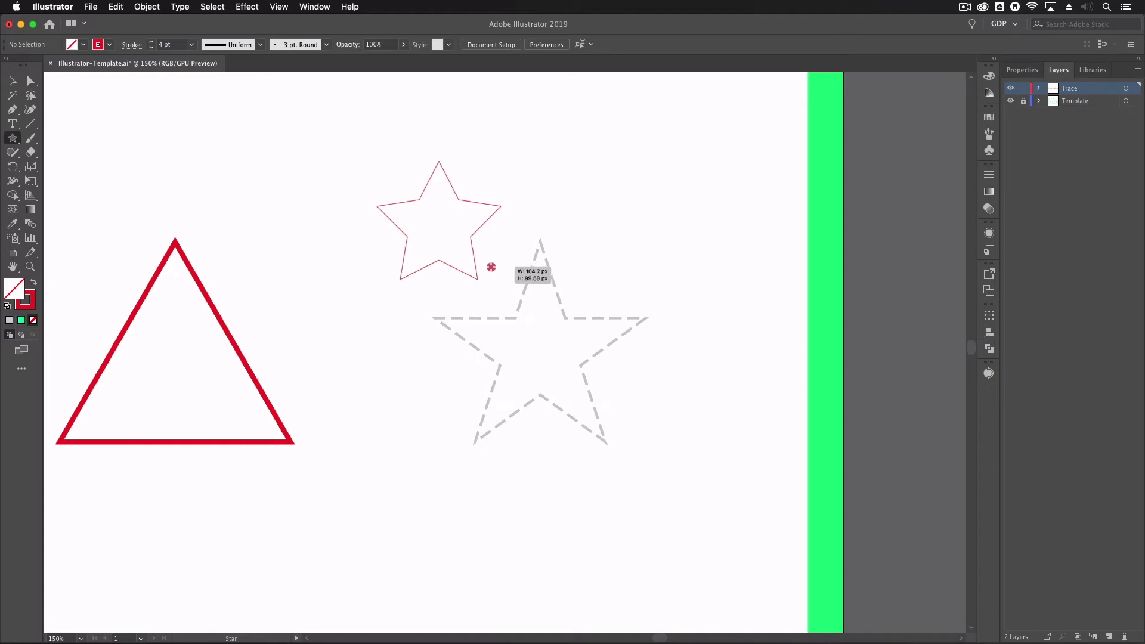
mouse_move(512, 289)
left_mouse_down()
mouse_move(525, 299)
mouse_move(486, 251)
mouse_move(524, 288)
mouse_move(452, 258)
mouse_move(511, 291)
mouse_move(485, 266)
mouse_move(506, 282)
left_mouse_up()
Move the star onto the dashed star and stretch it to about 176.76 × 168.11 px.
left_click(12, 80)
mouse_move(392, 201)
left_mouse_down()
mouse_move(459, 253)
mouse_move(495, 321)
mouse_move(490, 345)
left_mouse_up()
left_click_drag(540, 287, 541, 243)
left_click(451, 187)
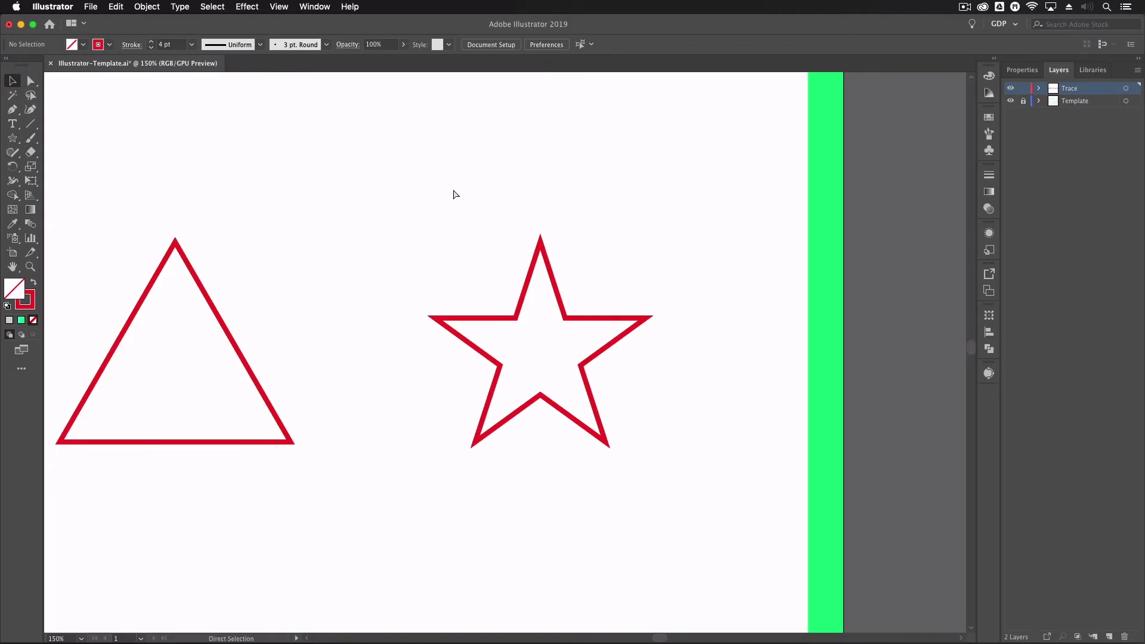
Zoom out and centre the whole SHAPES artboard in the view.
key("super+minus")
key("super+minus")
key("super+minus")
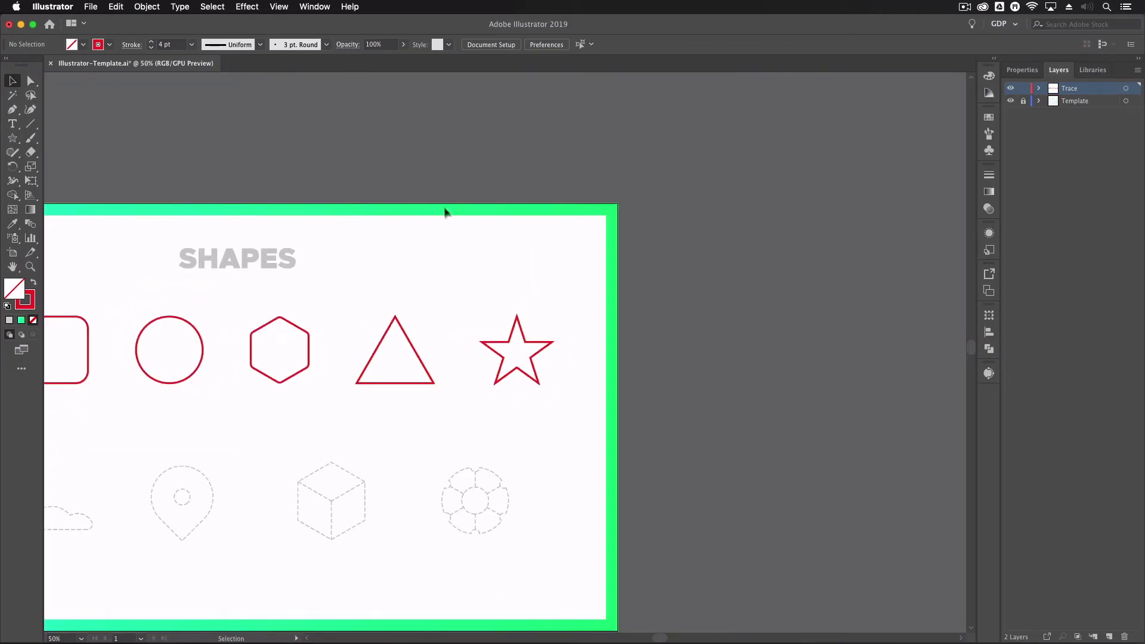
left_click_drag(314, 320, 401, 276)
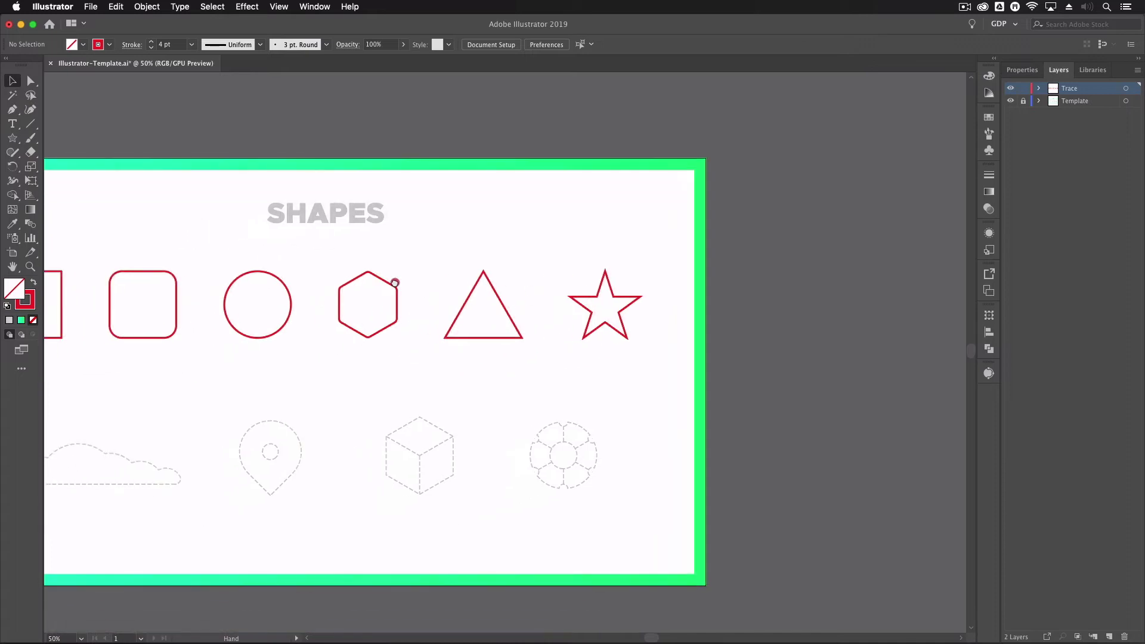
left_click_drag(215, 358, 559, 266)
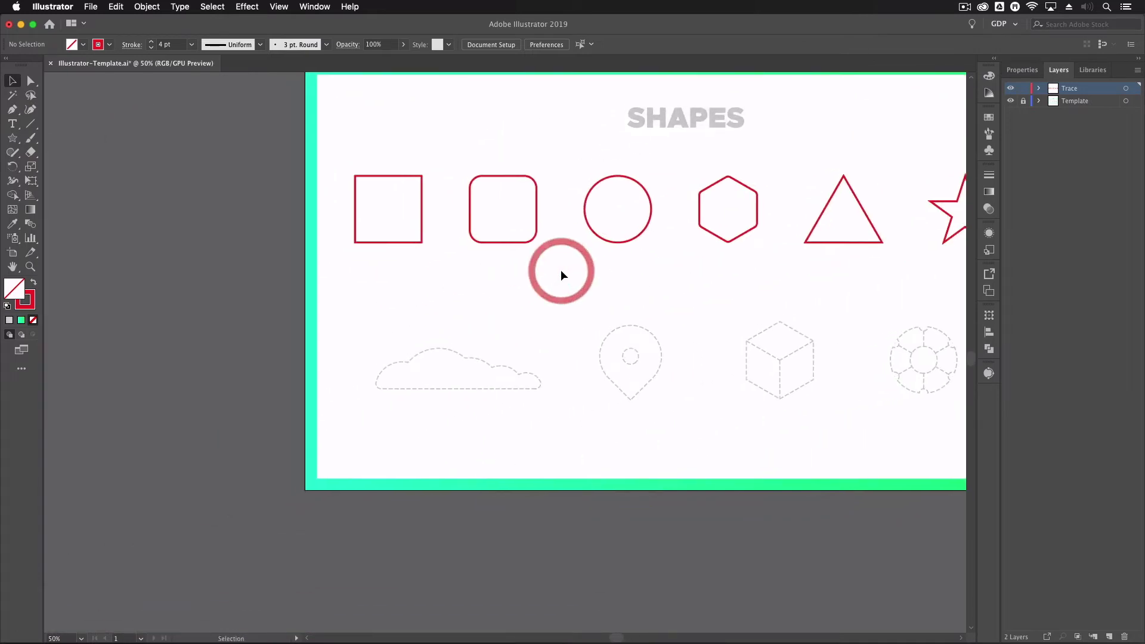
Zoom to 150% on the dashed cloud in the bottom row and choose the Ellipse tool.
key("super+equal")
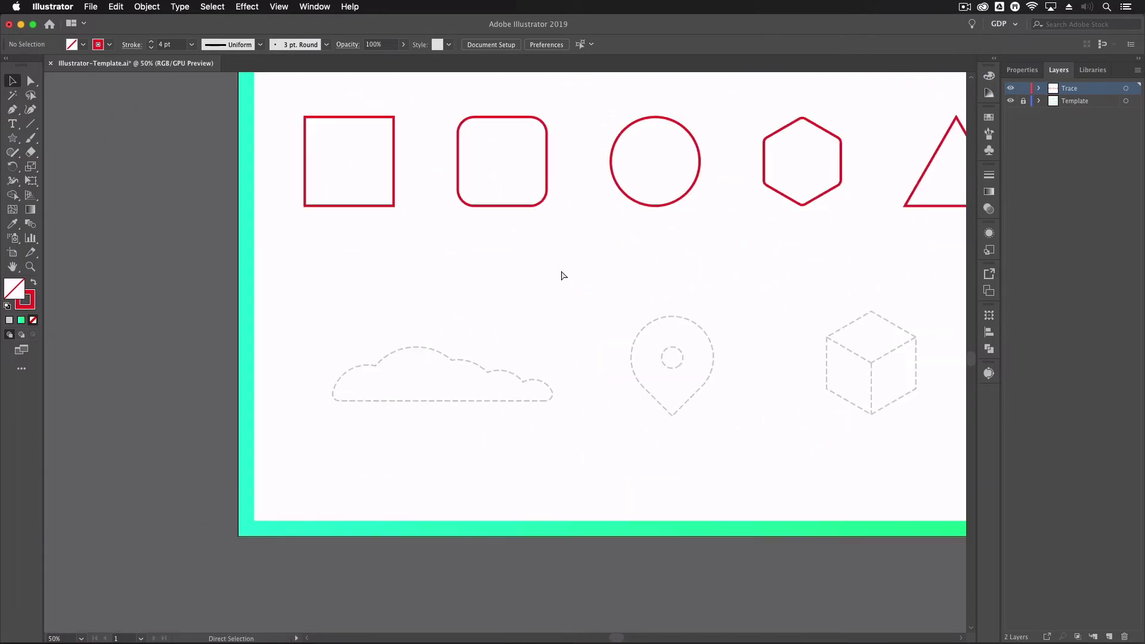
key("super+equal")
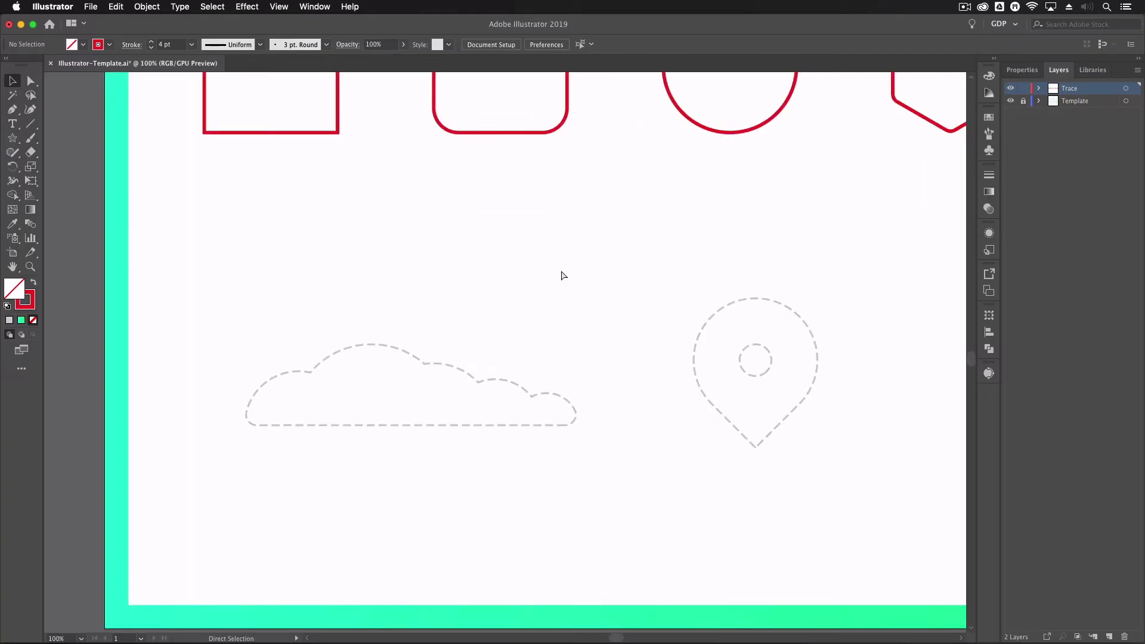
key("super+equal")
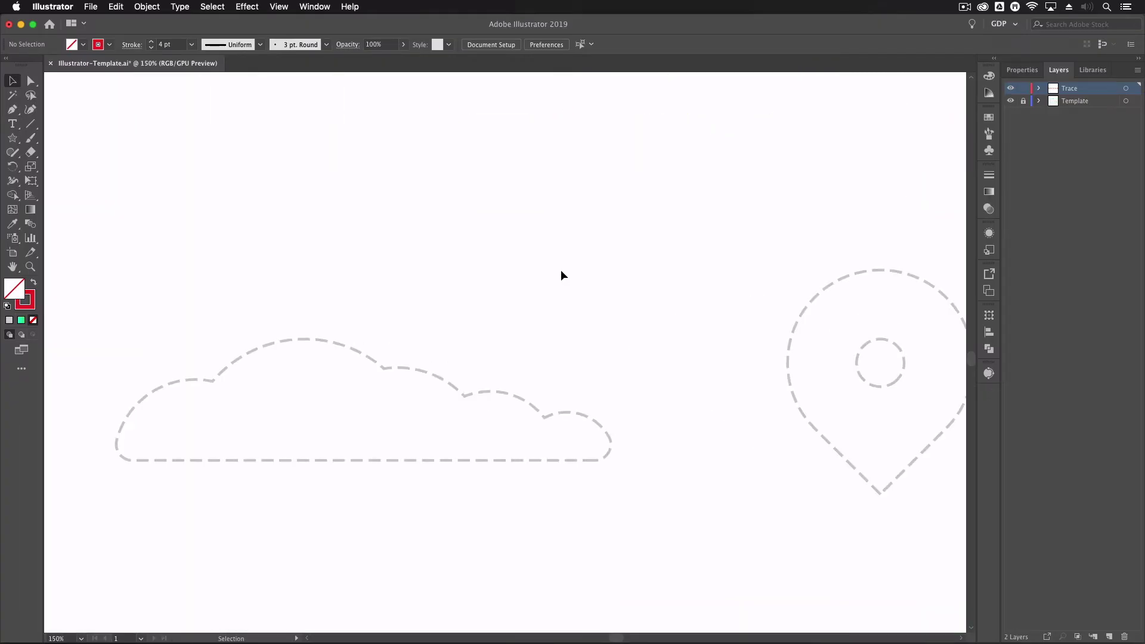
left_click_drag(402, 319, 496, 291)
left_click_drag(466, 250, 471, 250)
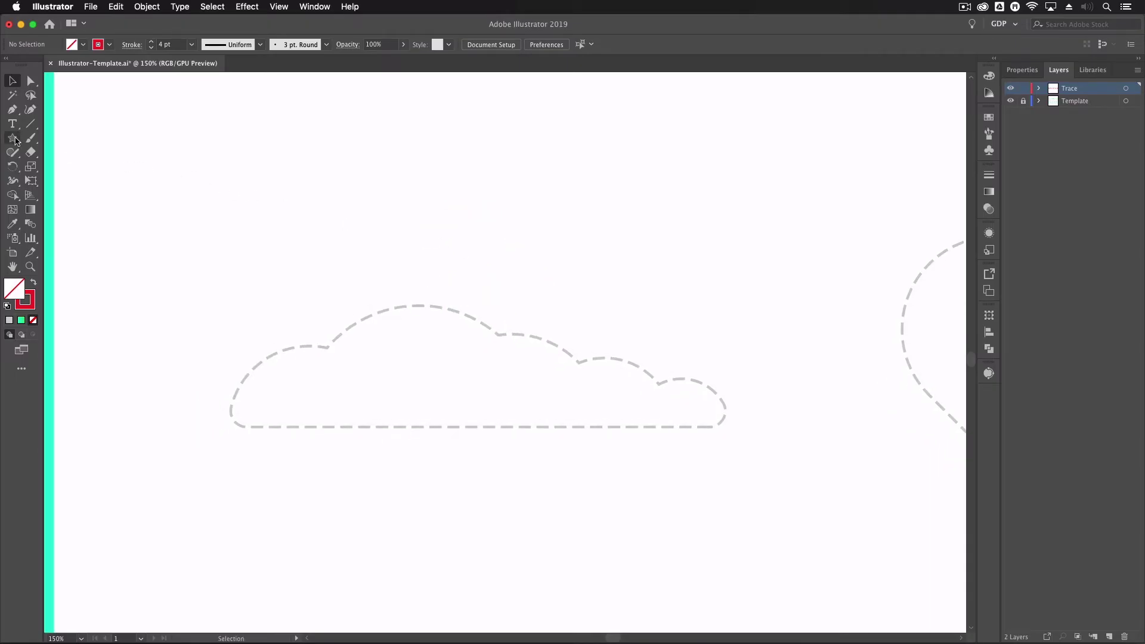
left_click_drag(12, 138, 51, 167)
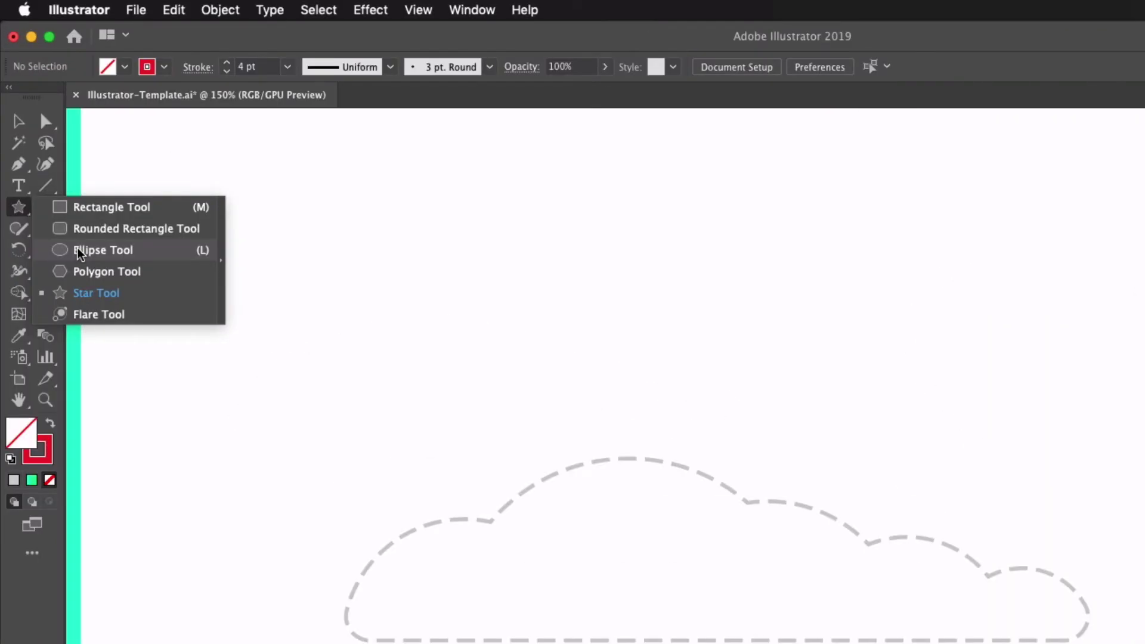
left_click_drag(81, 254, 81, 253)
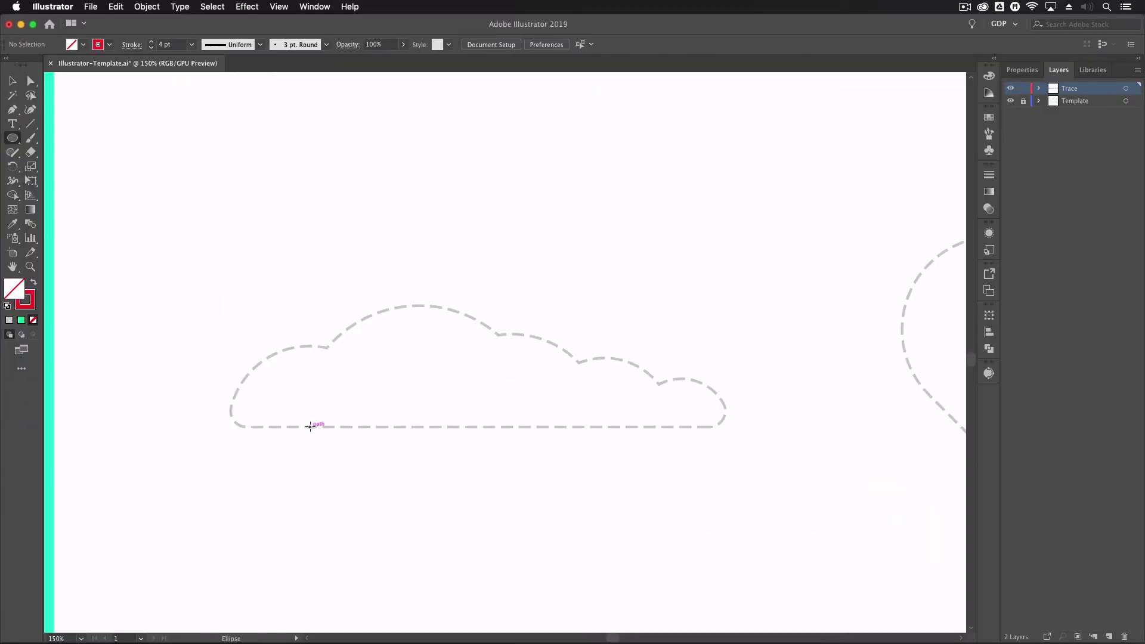
Draw a large circle centred on the cloud's baseline and shift it slightly left.
mouse_move(309, 427)
left_mouse_down()
mouse_move(320, 465)
mouse_move(308, 453)
mouse_move(340, 508)
left_mouse_up()
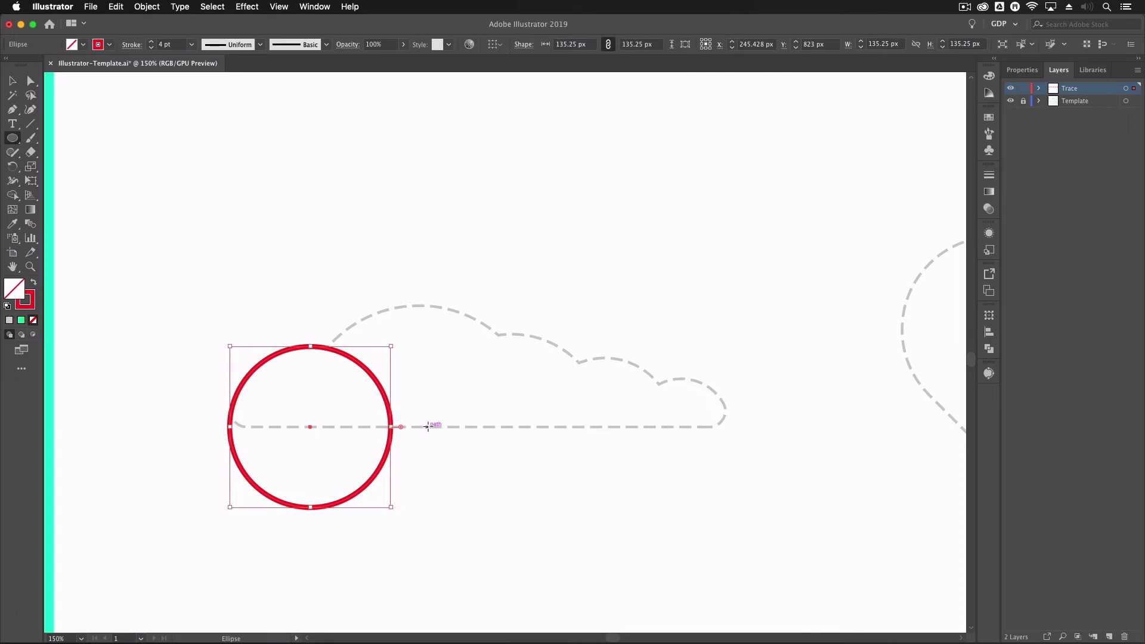
left_click_drag(431, 427, 469, 546)
key("v")
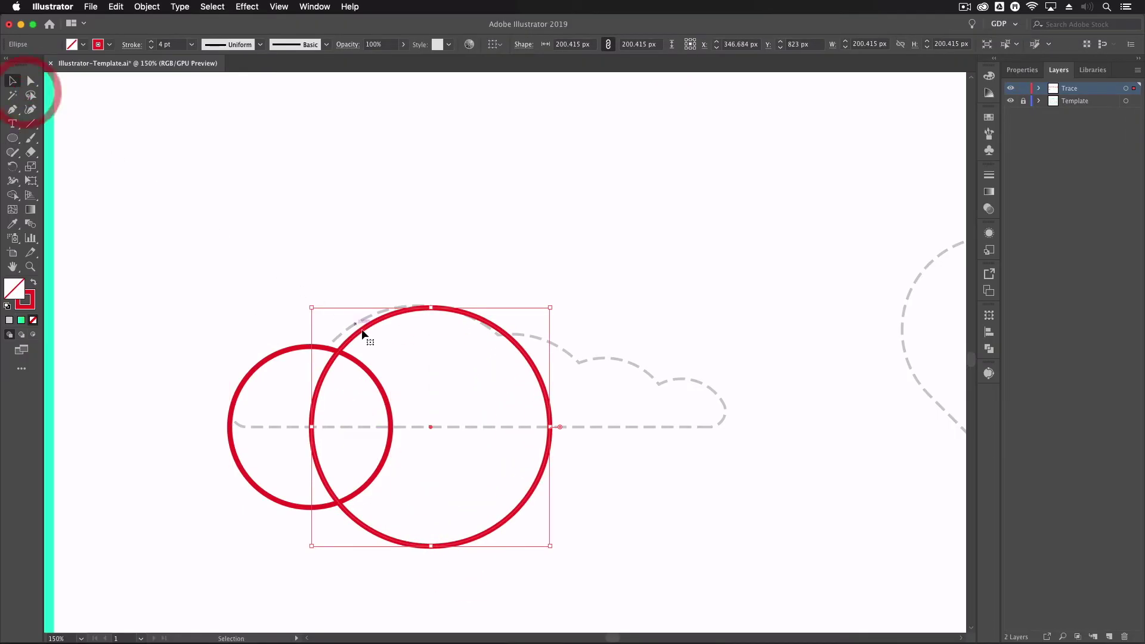
left_click_drag(362, 329, 350, 328)
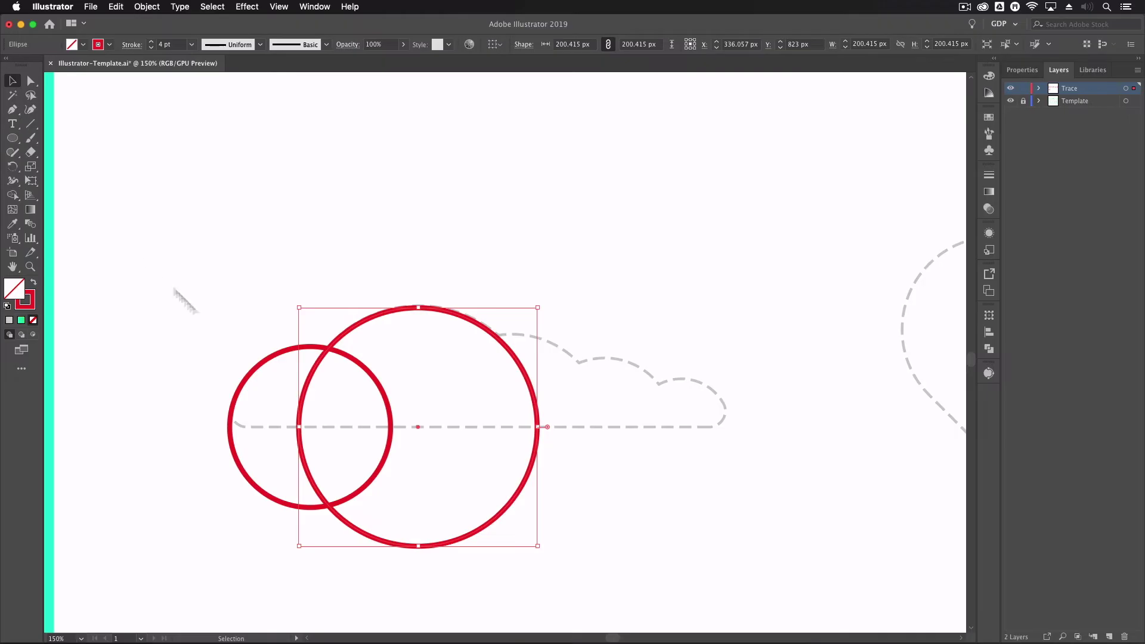
left_click(210, 326)
Duplicate the small circle rightward and resize each copy to fit the cloud's bumps, the last to about 80 px.
left_click(247, 382)
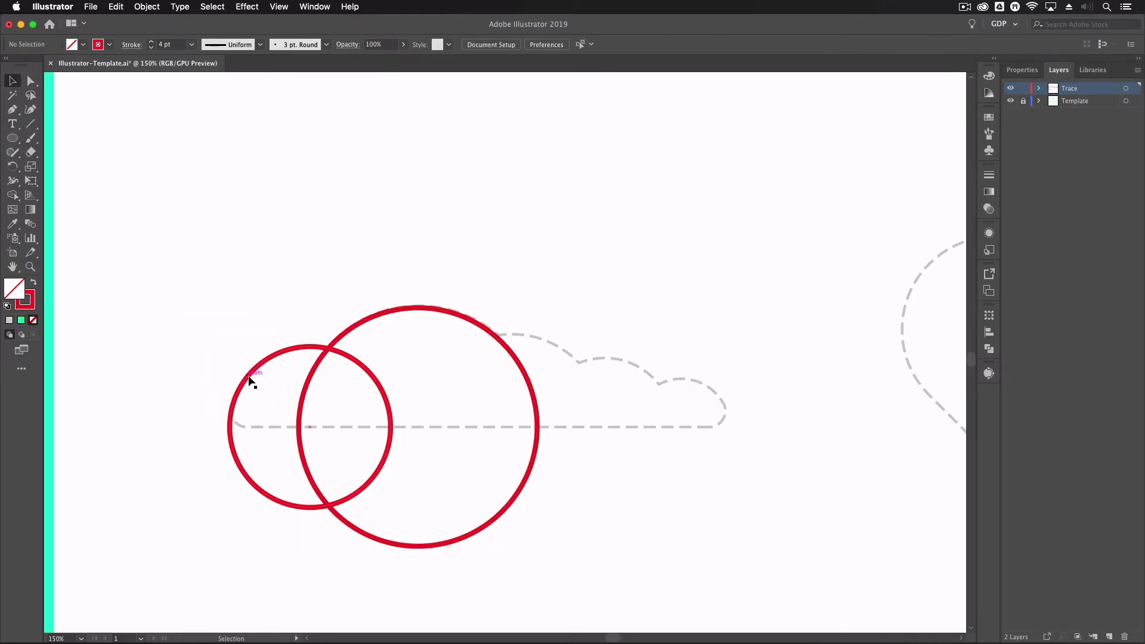
left_click(249, 380)
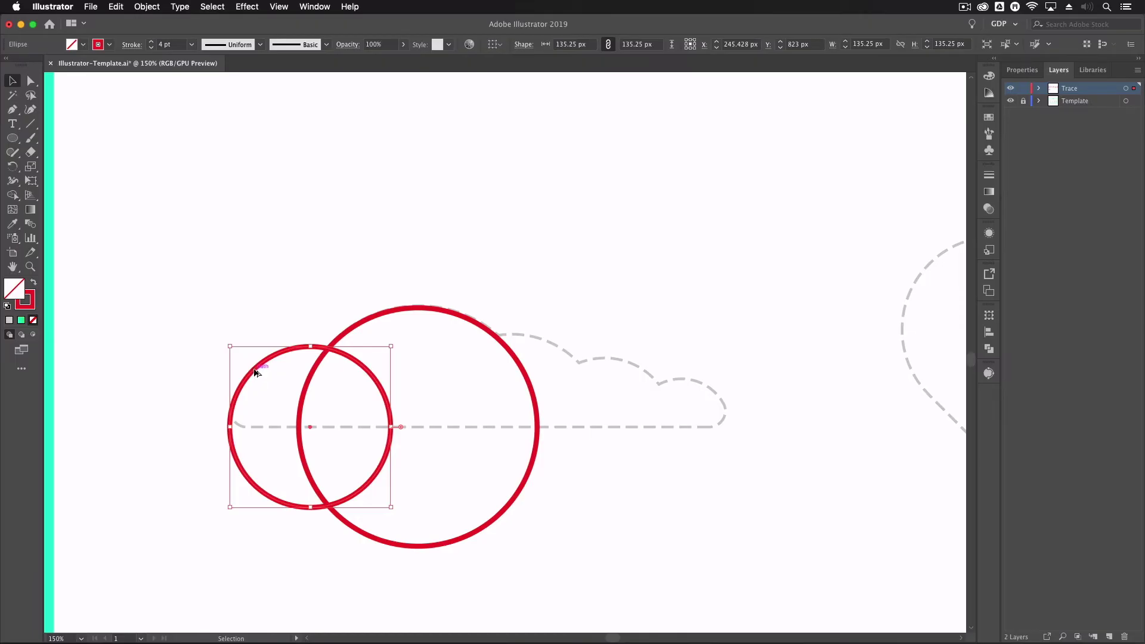
left_click_drag(255, 373, 445, 383)
left_click_drag(501, 348, 502, 337)
left_click_drag(567, 364, 682, 368)
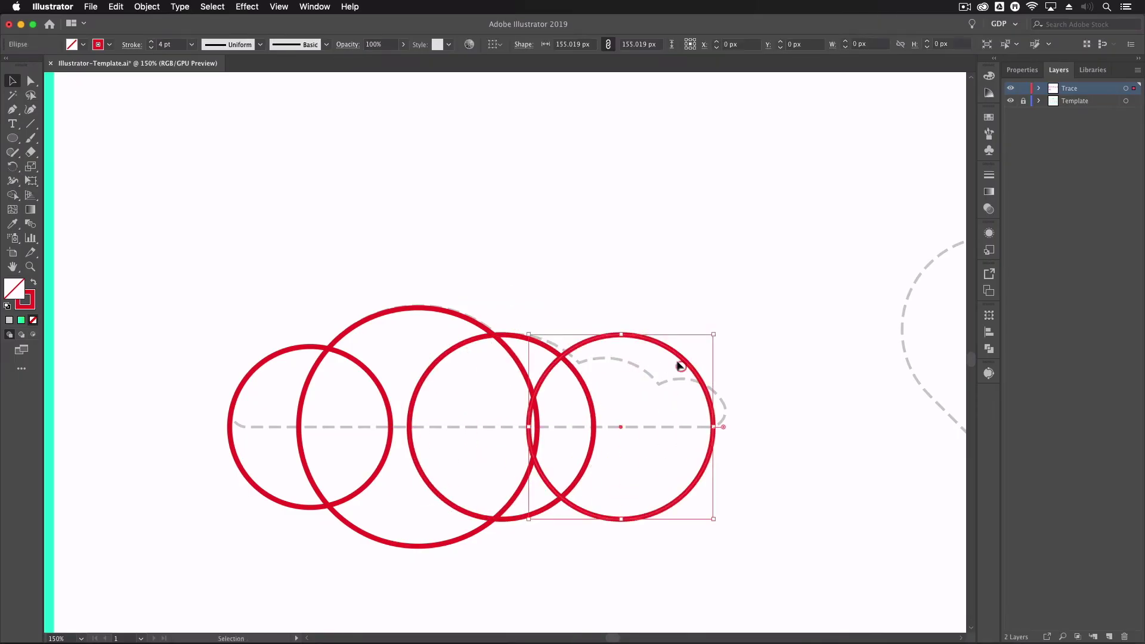
mouse_move(624, 335)
left_mouse_down()
mouse_move(622, 362)
mouse_move(659, 391)
mouse_move(748, 397)
left_mouse_up()
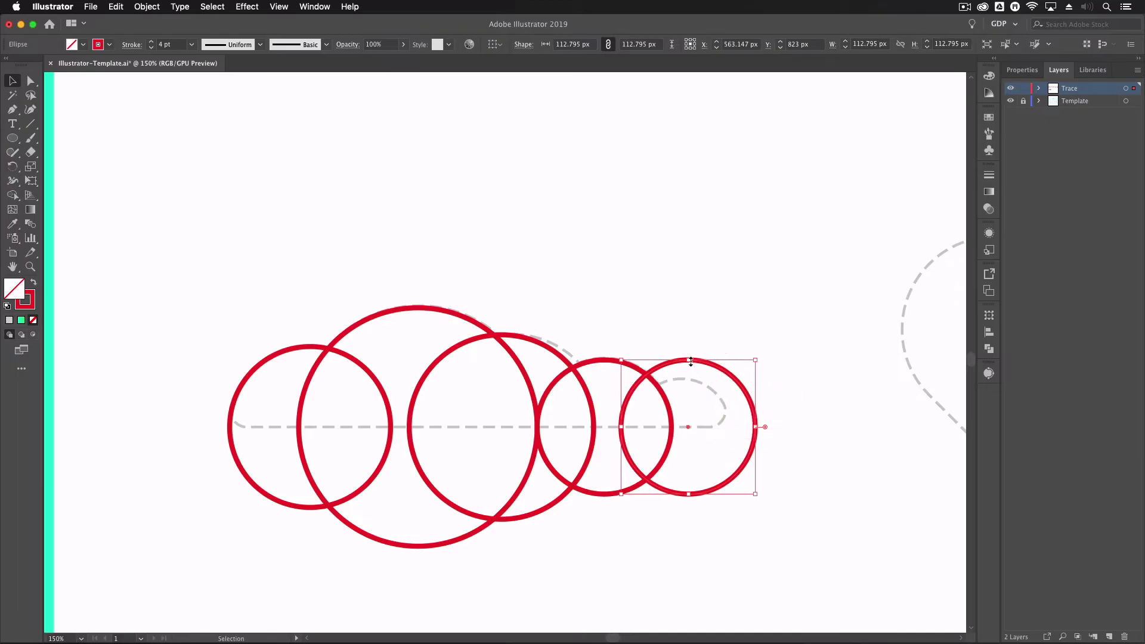
left_click_drag(691, 360, 712, 393)
left_click(688, 341)
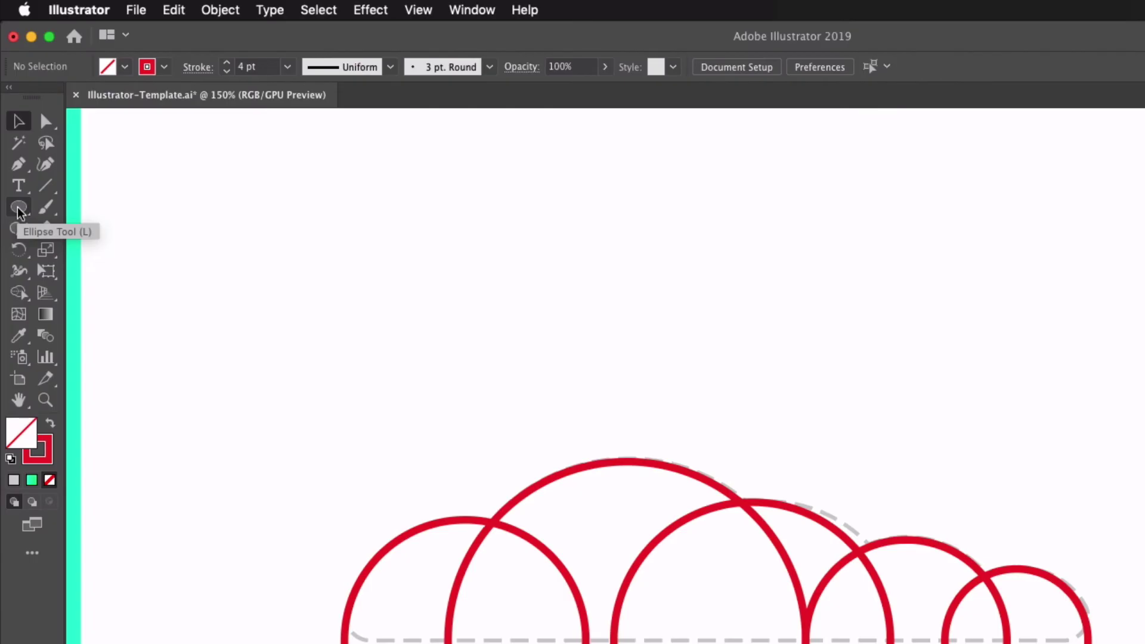
left_click(13, 139)
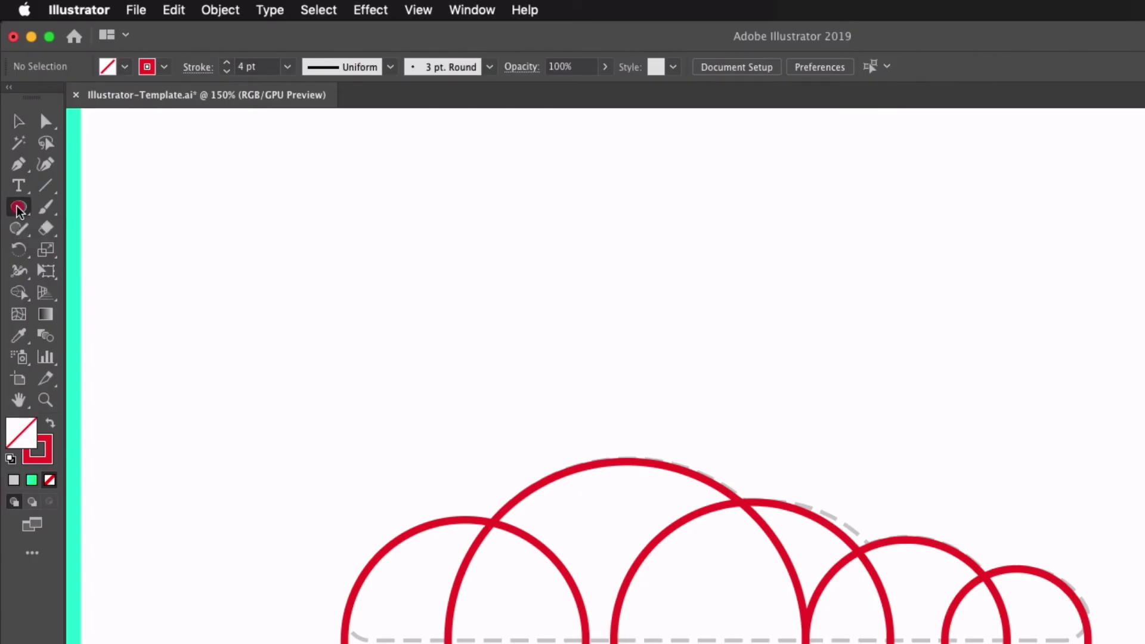
Draw a roughly 474 × 139 px rectangle across the circles' lower half, then select all cloud pieces.
left_click(67, 207)
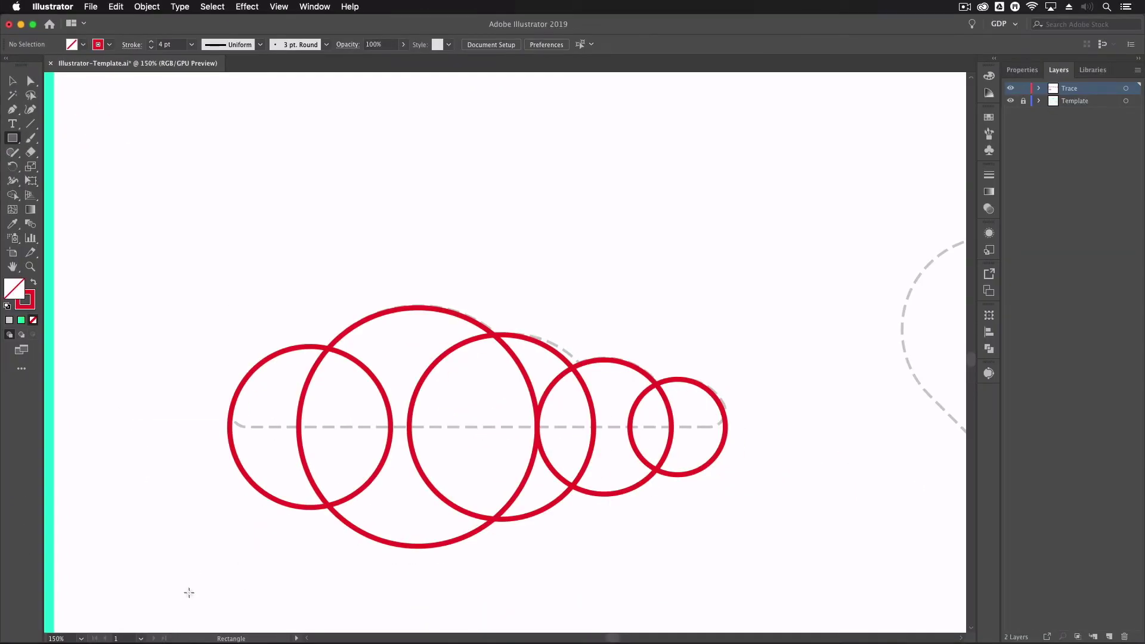
mouse_move(189, 592)
left_mouse_down()
mouse_move(571, 558)
mouse_move(760, 457)
mouse_move(753, 427)
left_mouse_up()
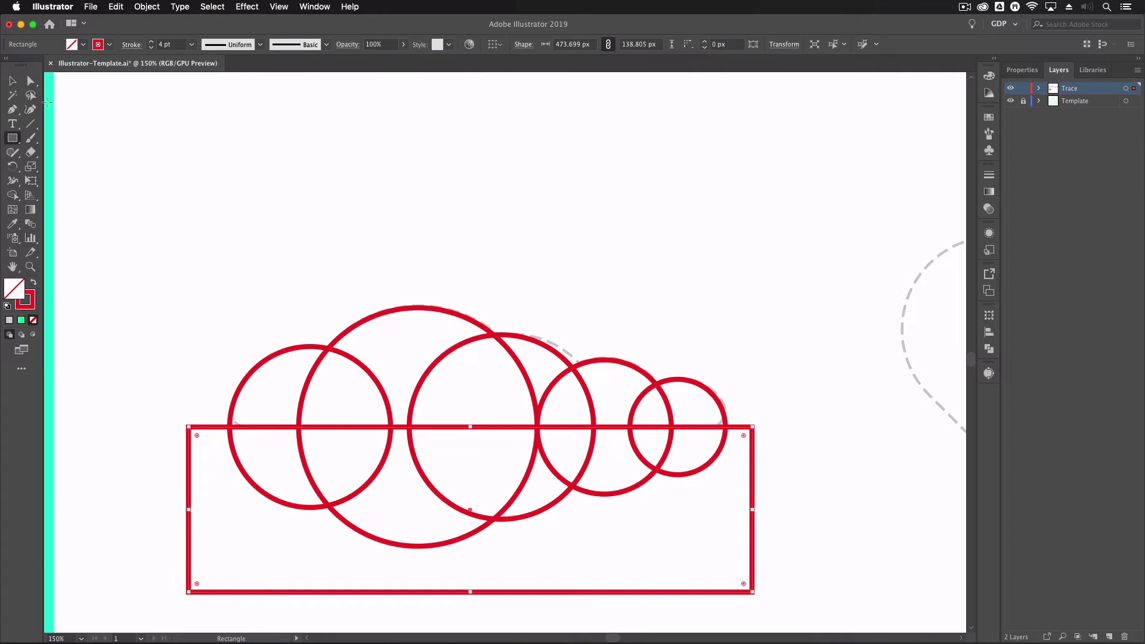
left_click(12, 81)
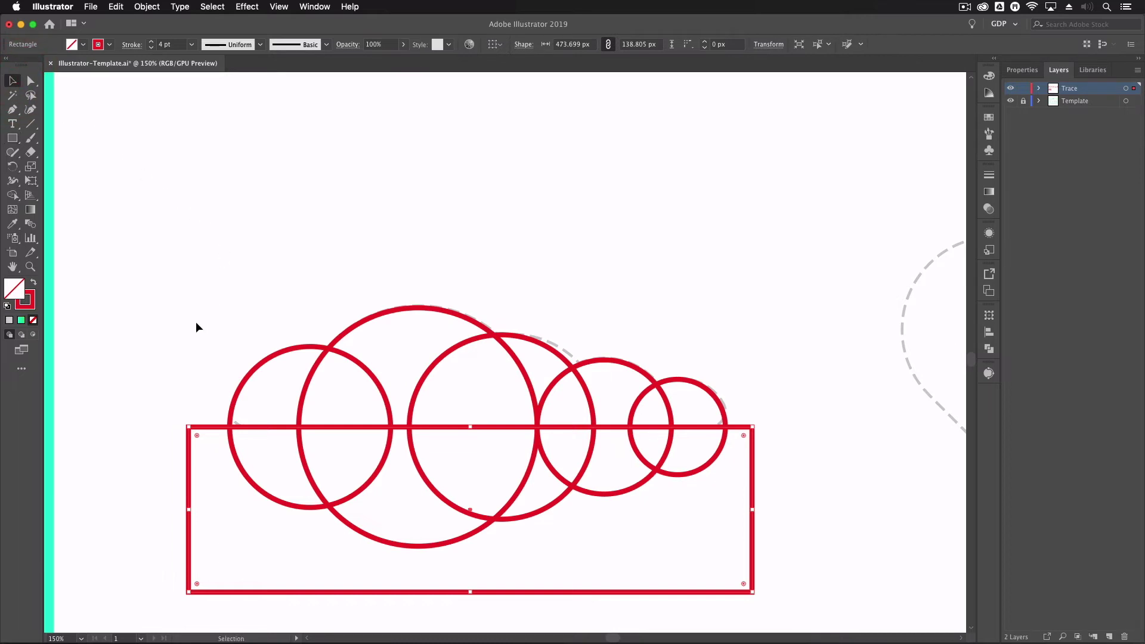
left_click(202, 371)
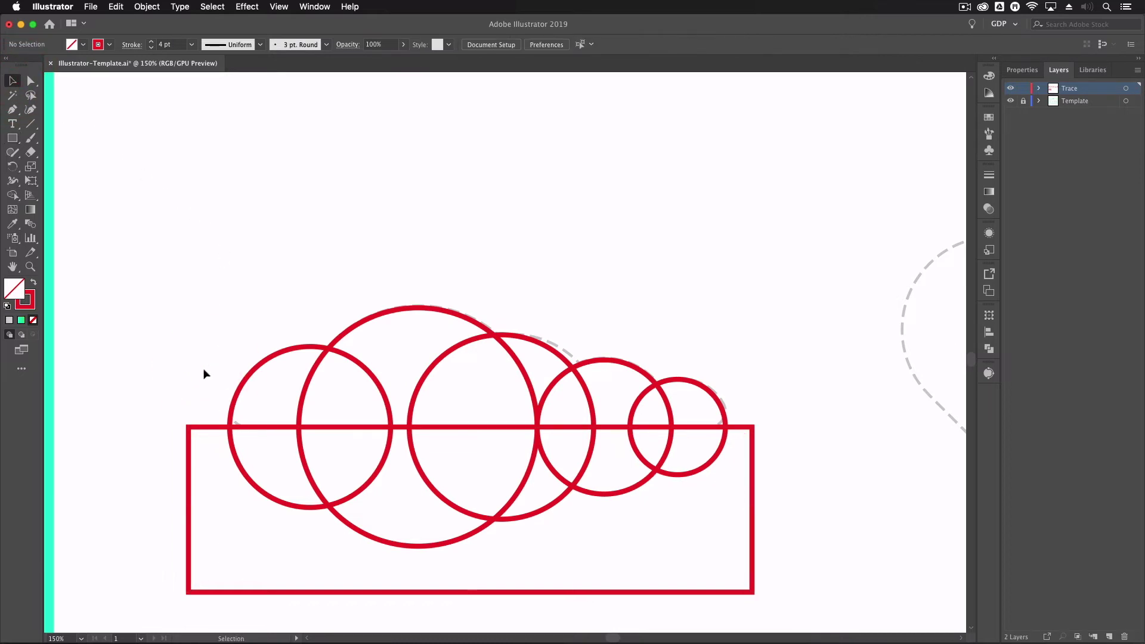
left_click_drag(198, 303, 751, 517)
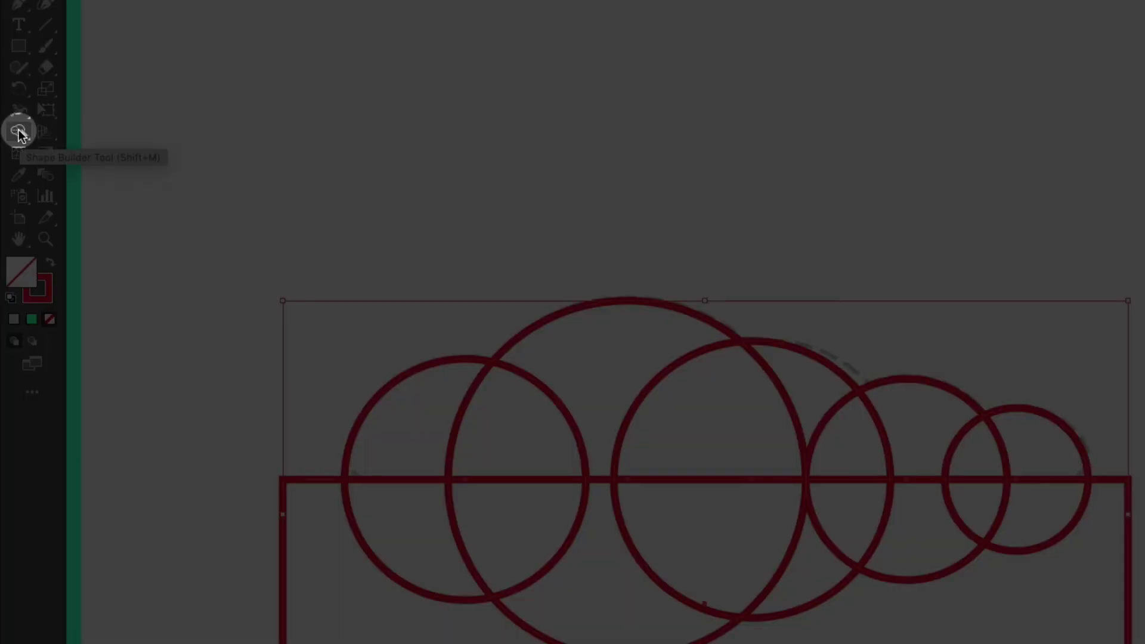
Use Shape Builder to merge the upper regions into one 416.66 × 100.21 px cloud without the rectangle and lower arcs.
left_click(18, 132)
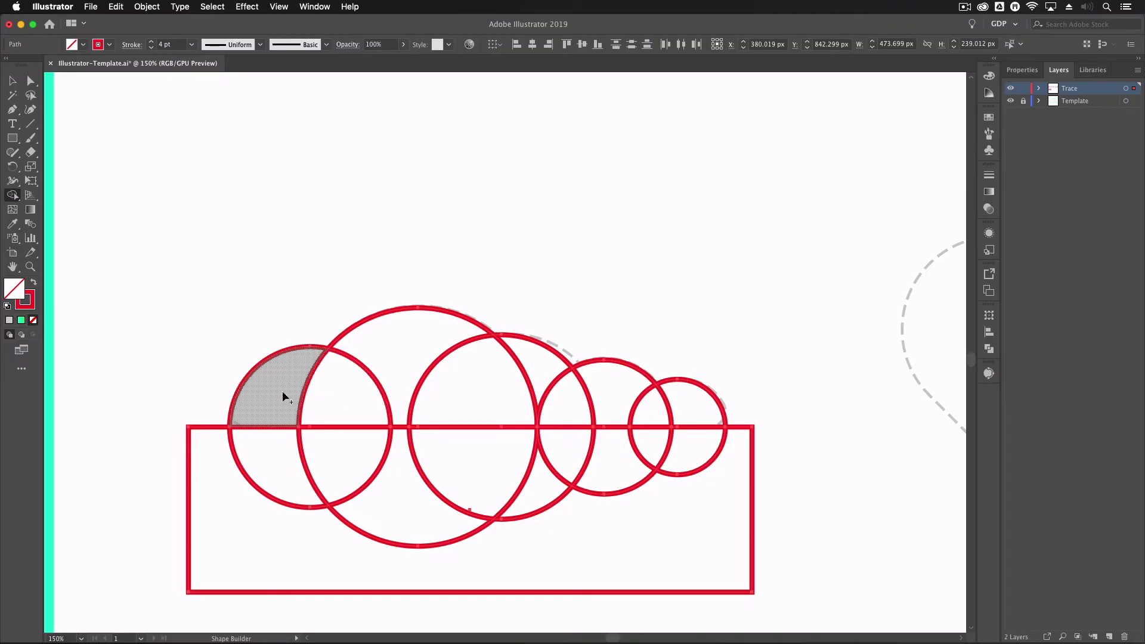
mouse_move(277, 397)
left_mouse_down()
mouse_move(539, 422)
mouse_move(555, 420)
mouse_move(533, 421)
mouse_move(528, 394)
mouse_move(559, 382)
mouse_move(691, 412)
left_mouse_up()
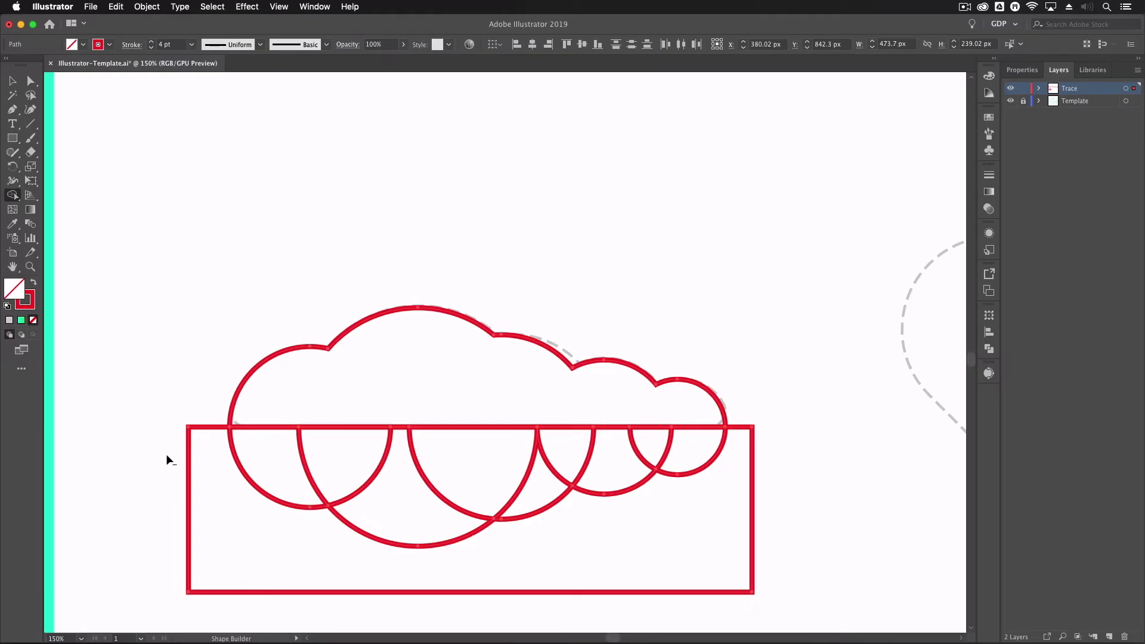
mouse_move(155, 453)
left_mouse_down()
mouse_move(558, 468)
mouse_move(704, 462)
left_mouse_up()
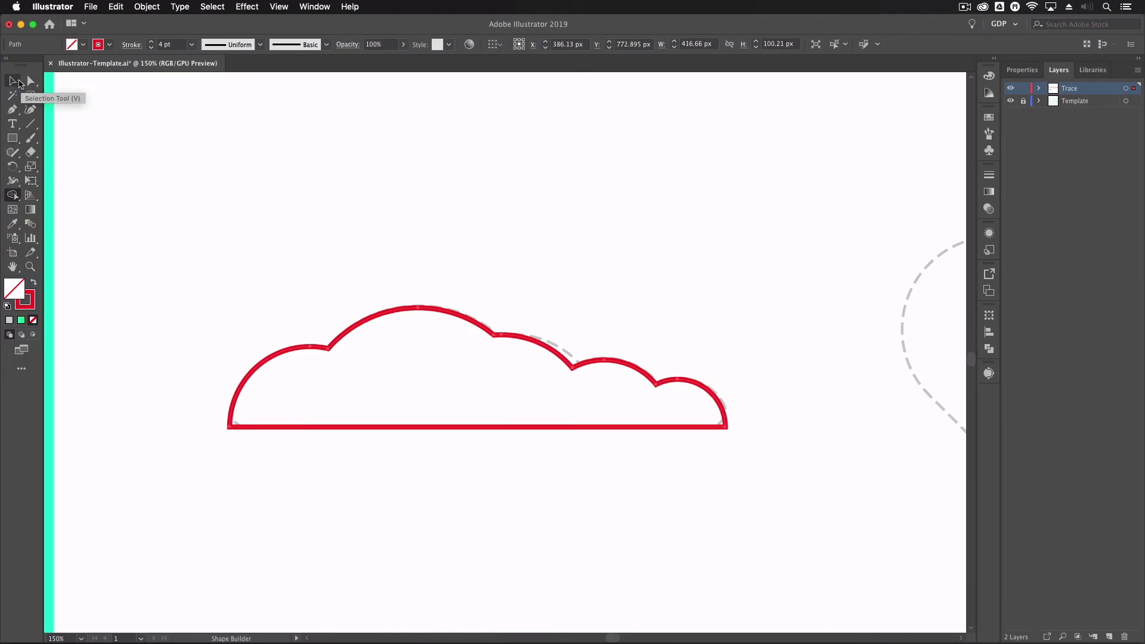
Round the cloud's two bottom corners to about 10.85 px using live corners.
left_click(31, 80)
left_click(218, 424)
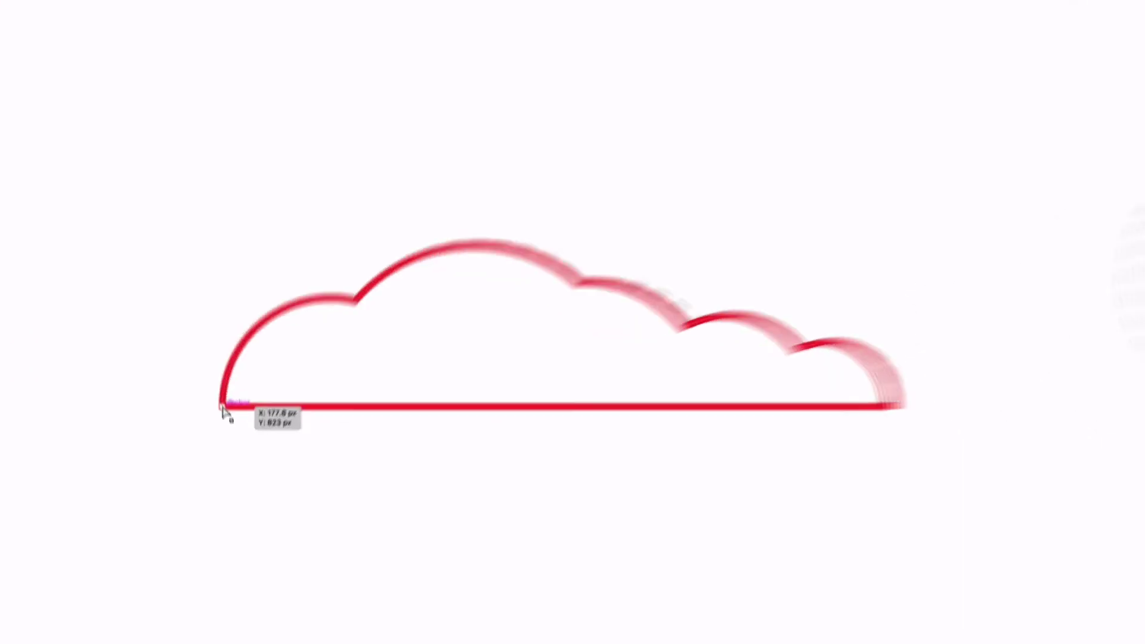
left_click(229, 425)
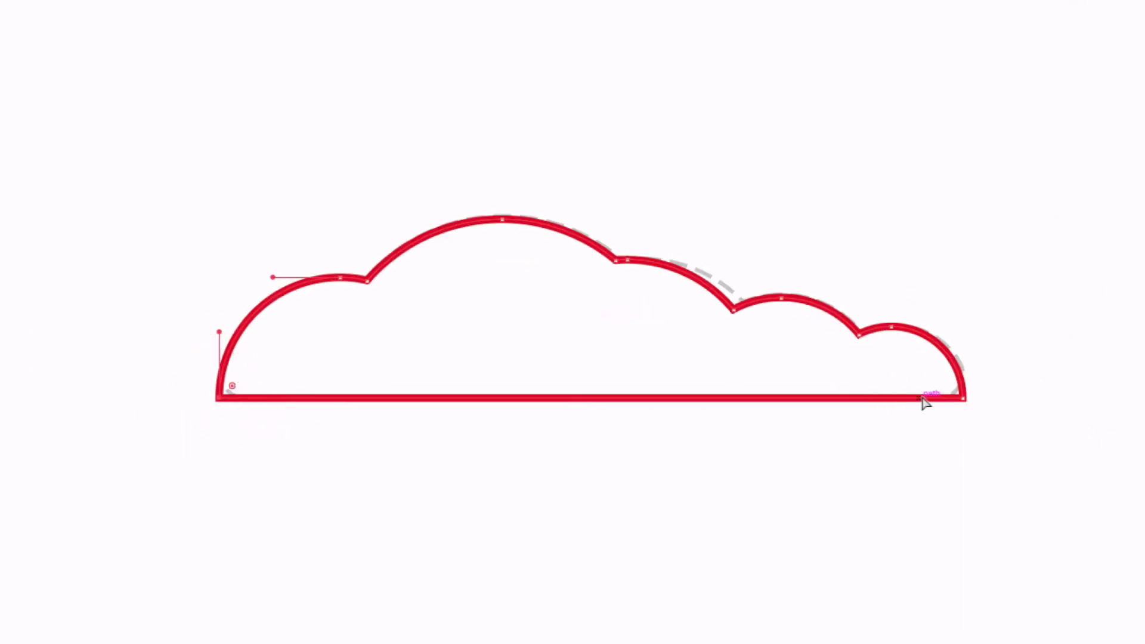
left_click(963, 403)
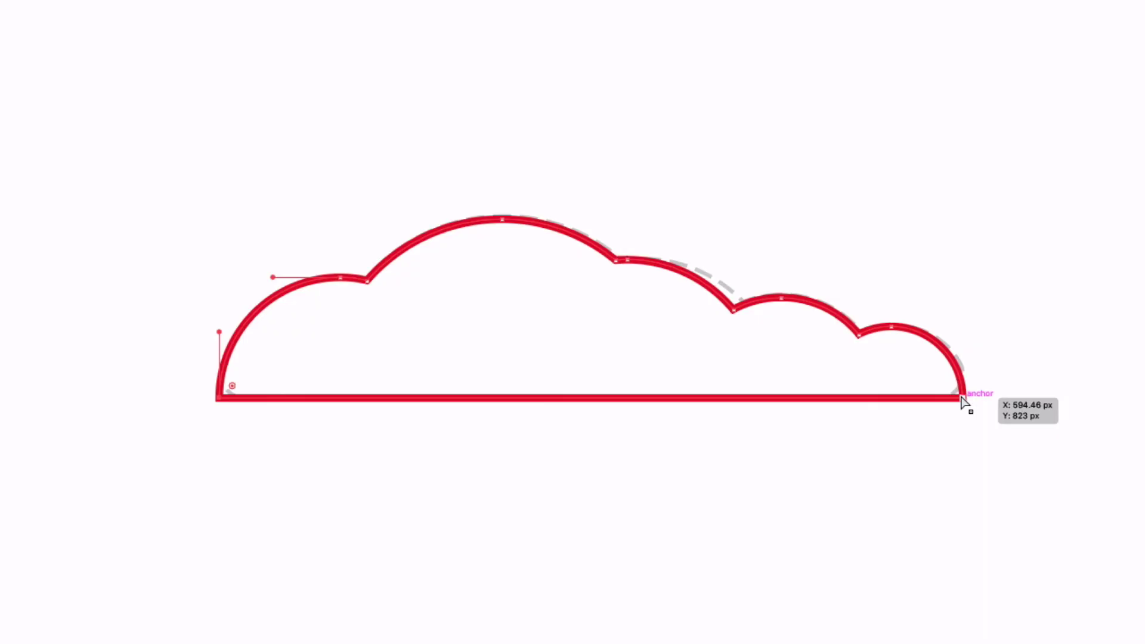
left_click(963, 404)
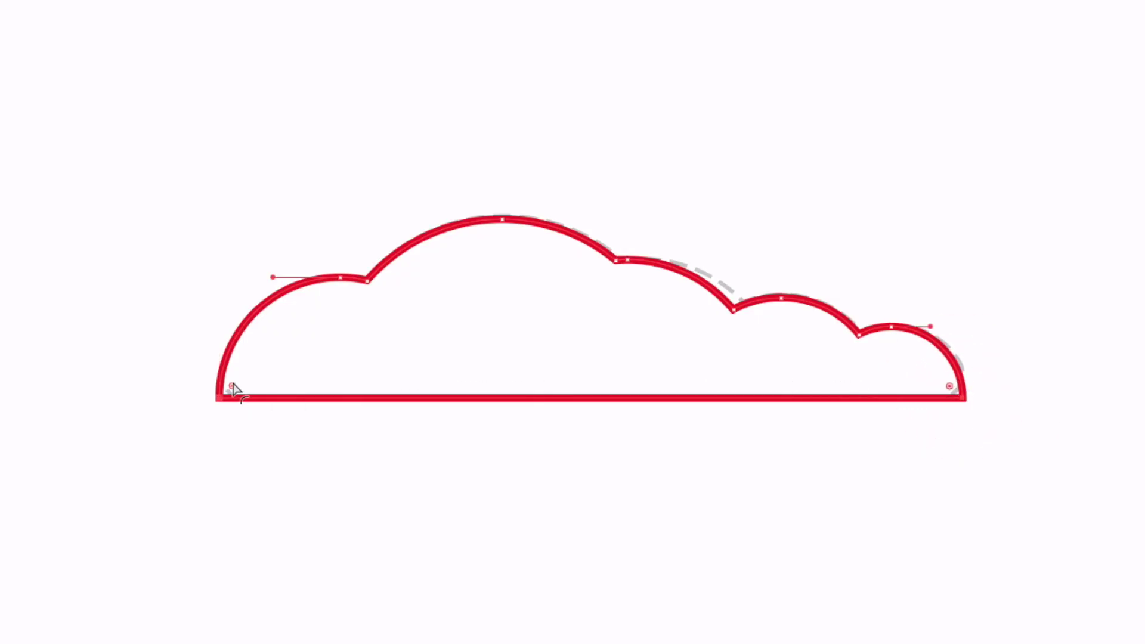
left_click_drag(233, 385, 237, 381)
Deselect the cloud and pan to bring the map pin template into view.
left_click(13, 81)
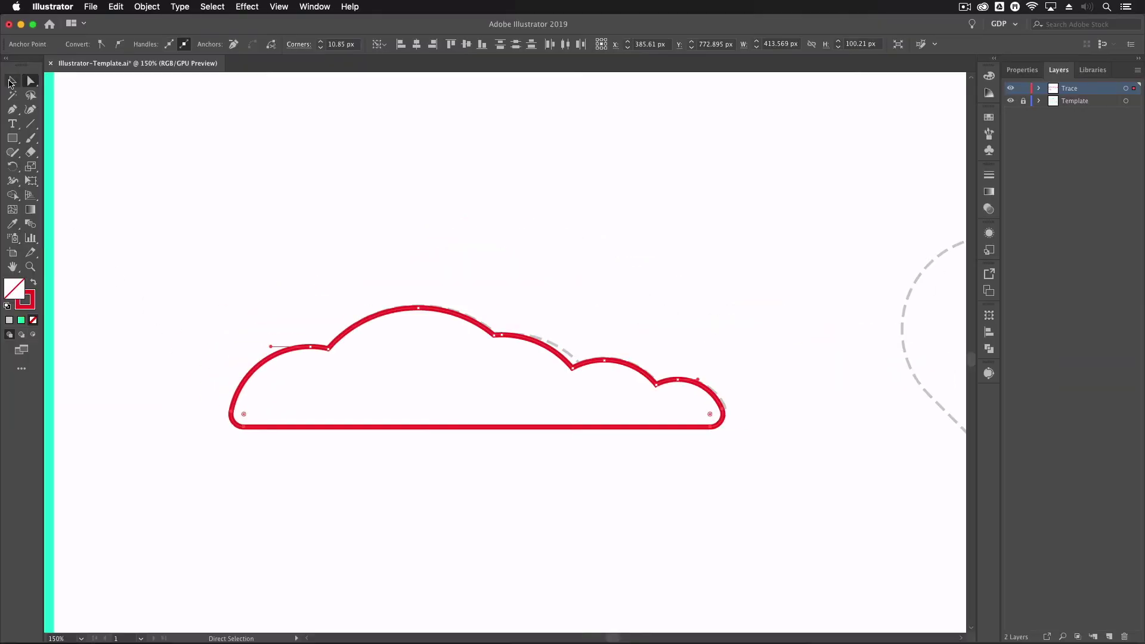
left_click(176, 173)
scroll(266, 223, "right", 10)
left_click_drag(330, 243, 429, 236)
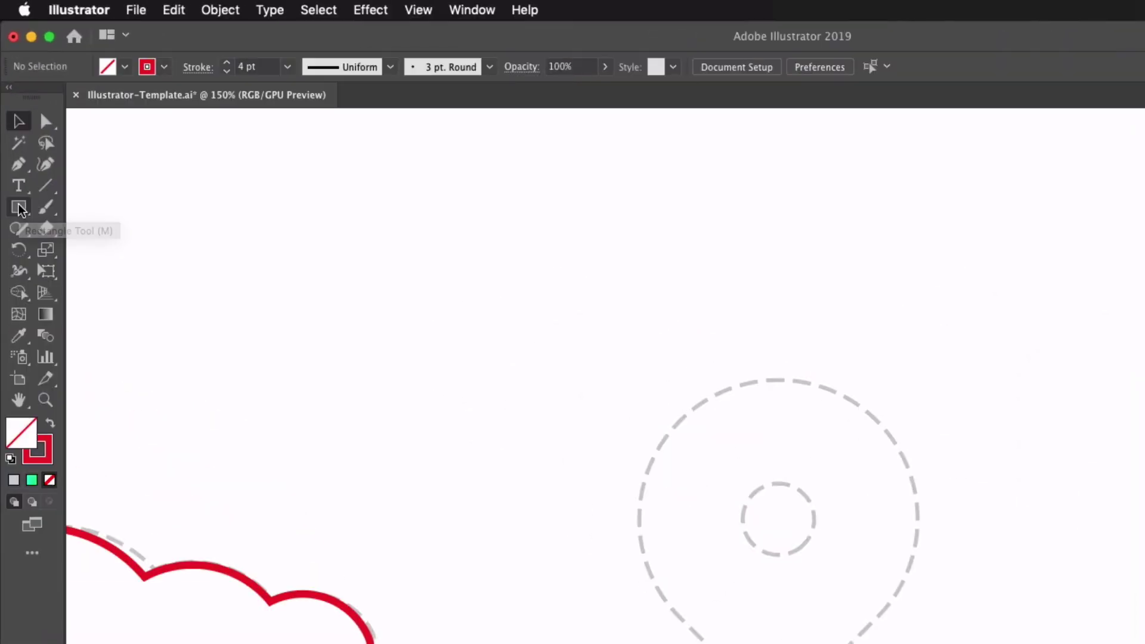
Draw a red-outlined square framing the pin template's round head, then check Smart Guides in the View menu.
left_click_drag(18, 208, 100, 207)
left_click_drag(519, 346, 612, 403)
mouse_move(12, 137)
left_mouse_down()
mouse_move(36, 139)
mouse_move(51, 166)
left_mouse_up()
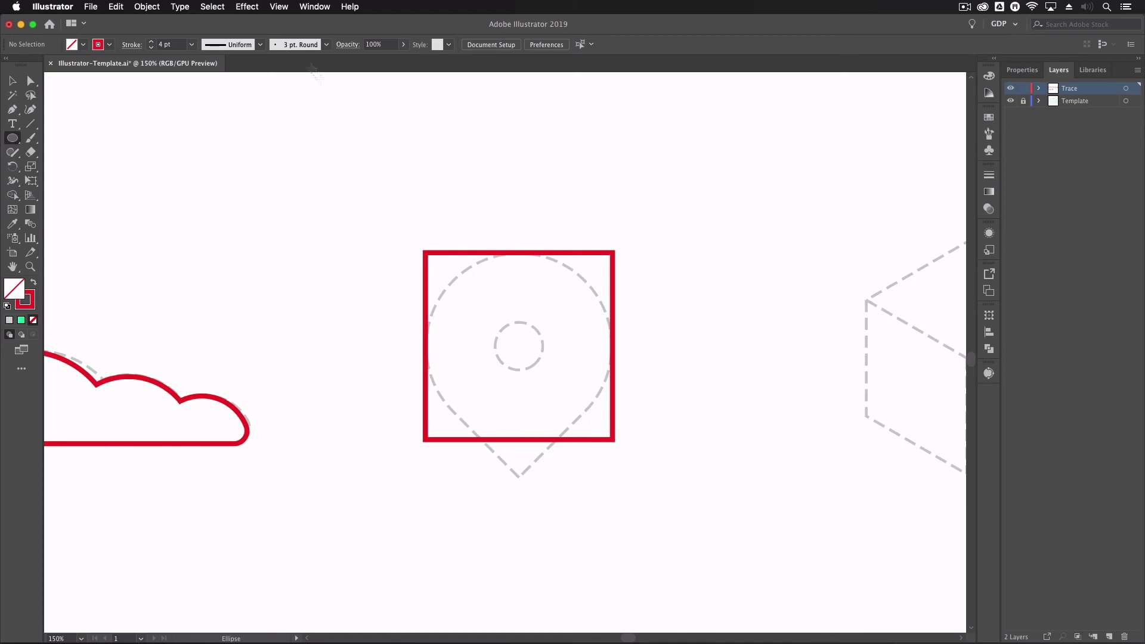
left_click(280, 7)
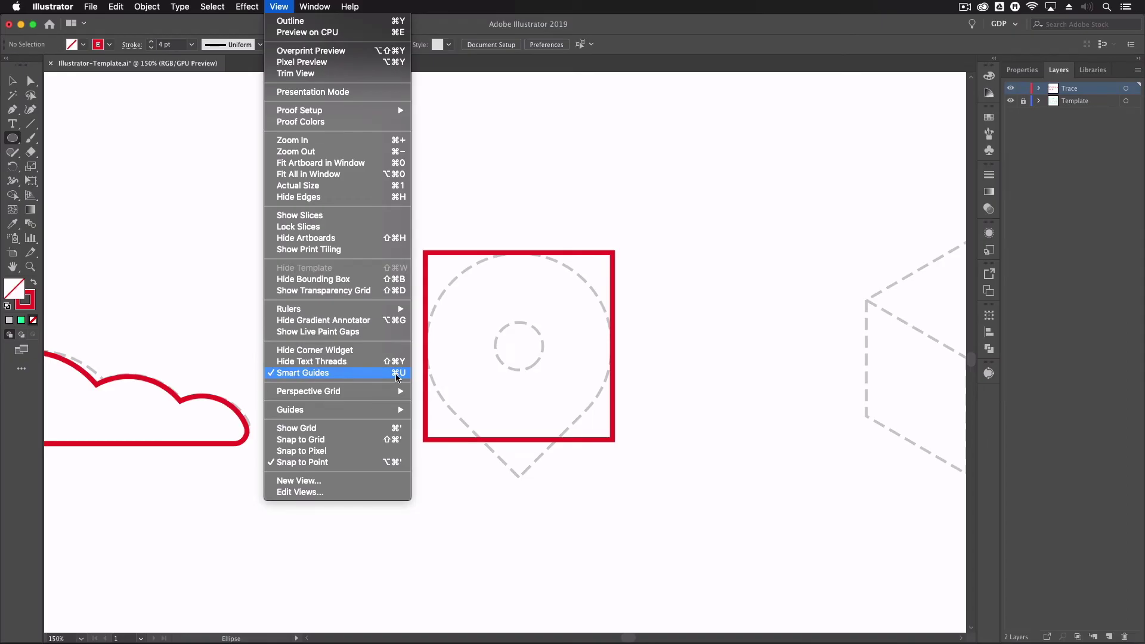
Draw a 40 px circle over the pin template's inner circle.
left_click(501, 209)
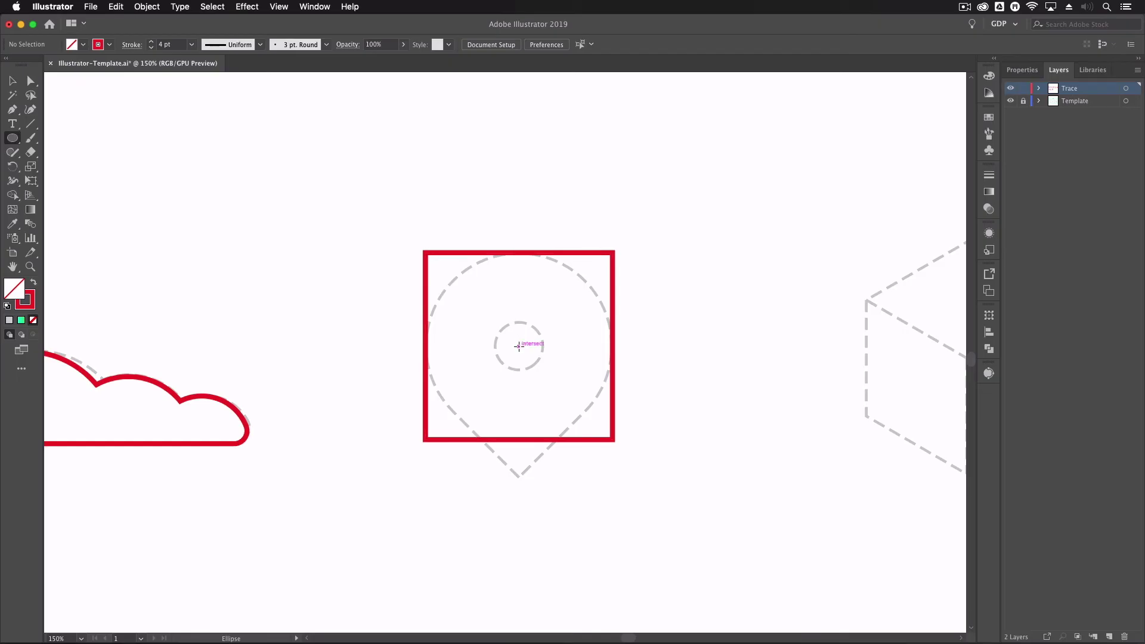
left_click_drag(519, 346, 532, 370)
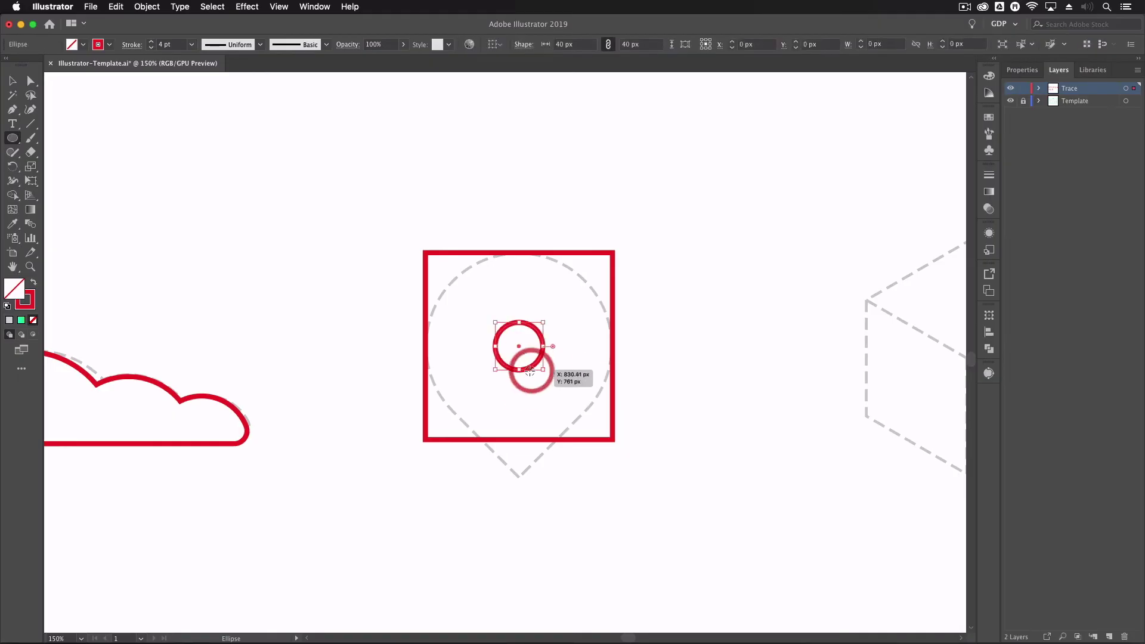
key("v")
left_click(361, 263)
Round the square's two left corners and top-right corner into a teardrop.
left_click(31, 81)
left_click_drag(394, 234, 442, 458)
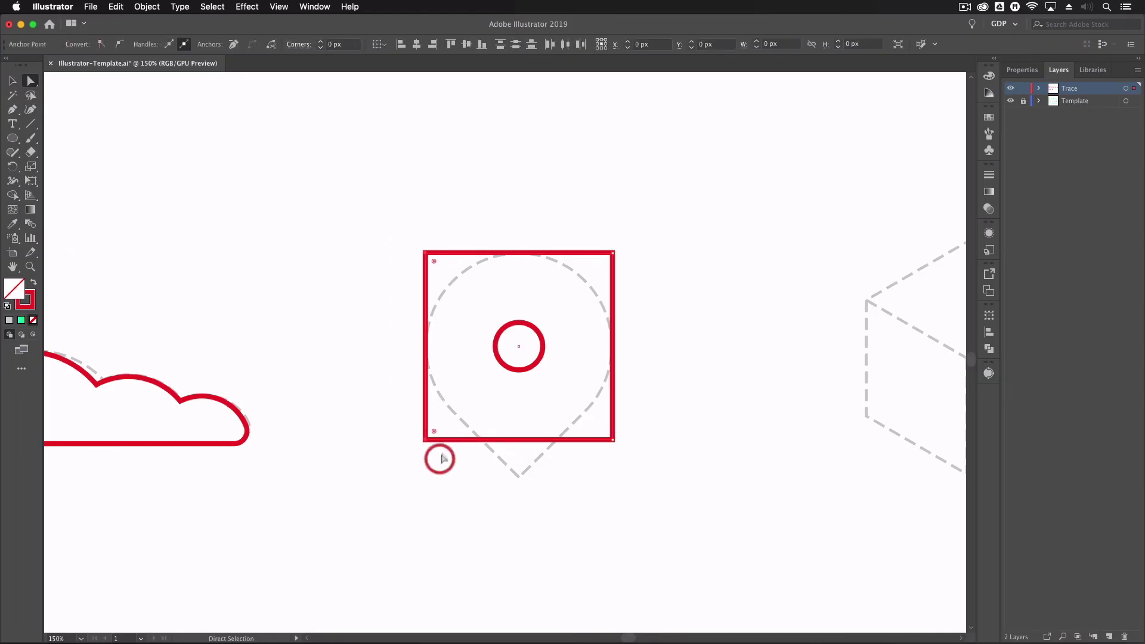
left_click_drag(594, 234, 626, 267)
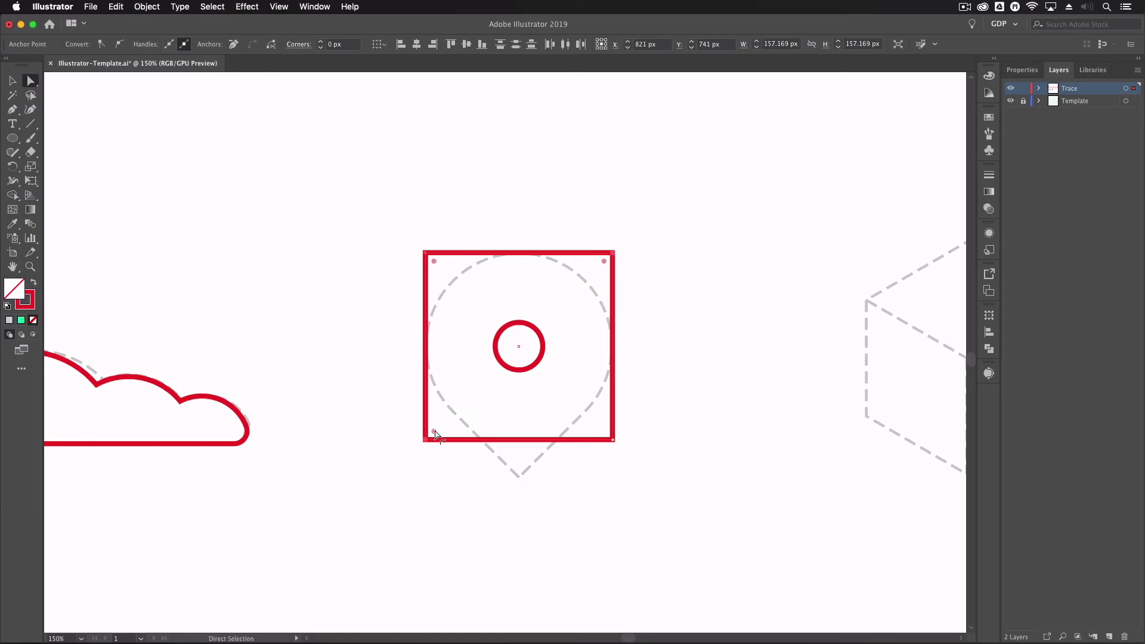
left_click_drag(435, 433, 668, 338)
Rotate the teardrop to 315° to form the map pin.
key("v")
left_click(522, 345)
left_click(543, 352)
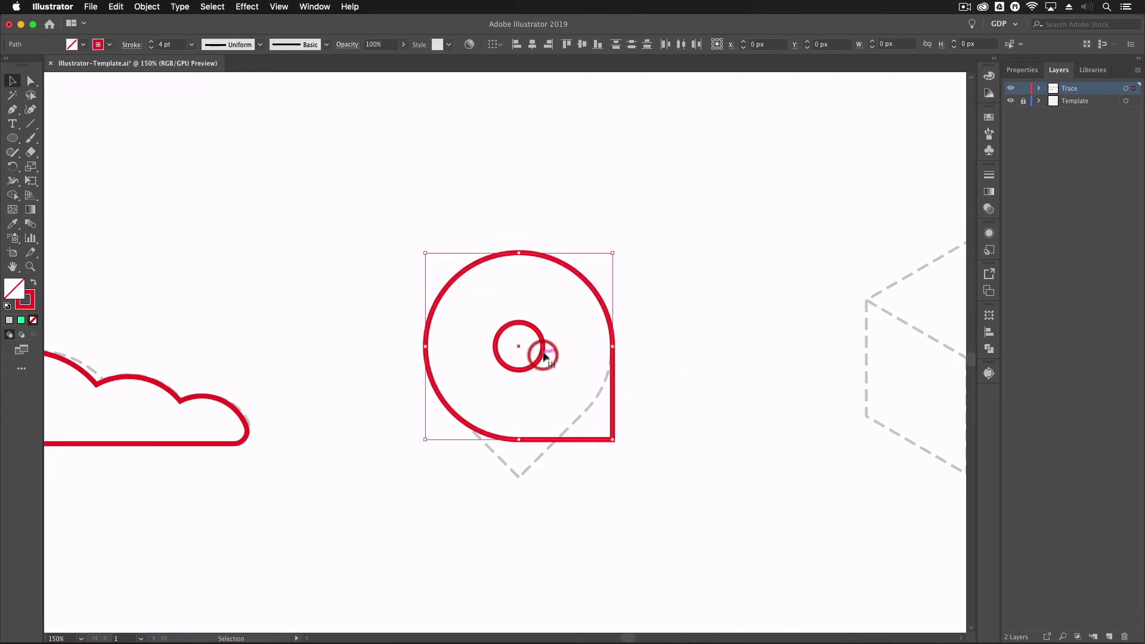
left_click_drag(620, 248, 699, 352)
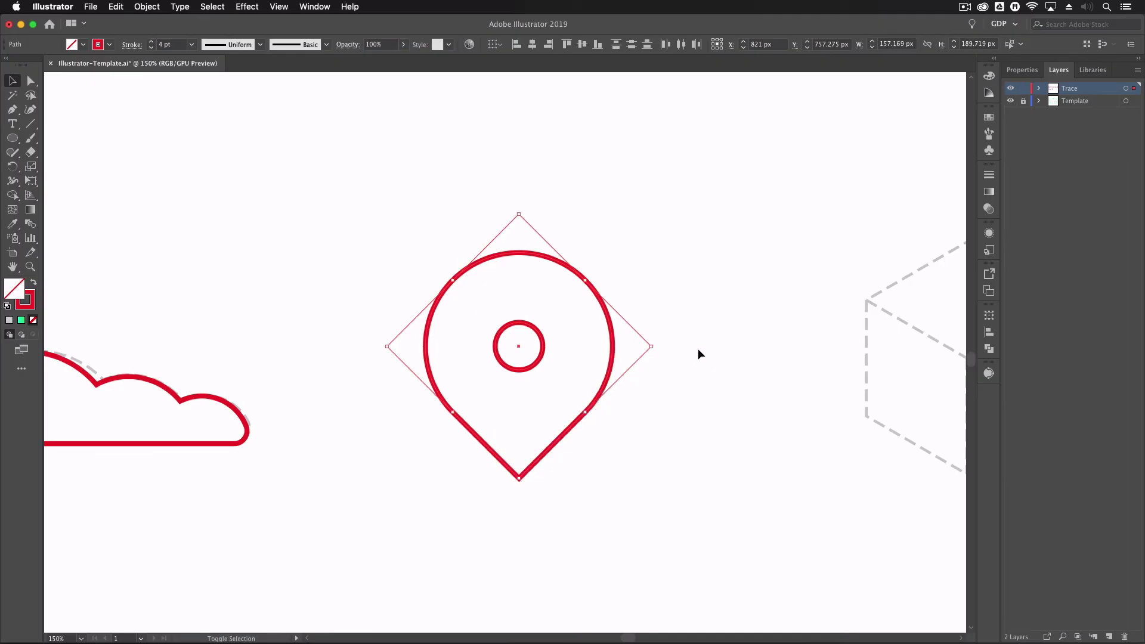
left_click(405, 236)
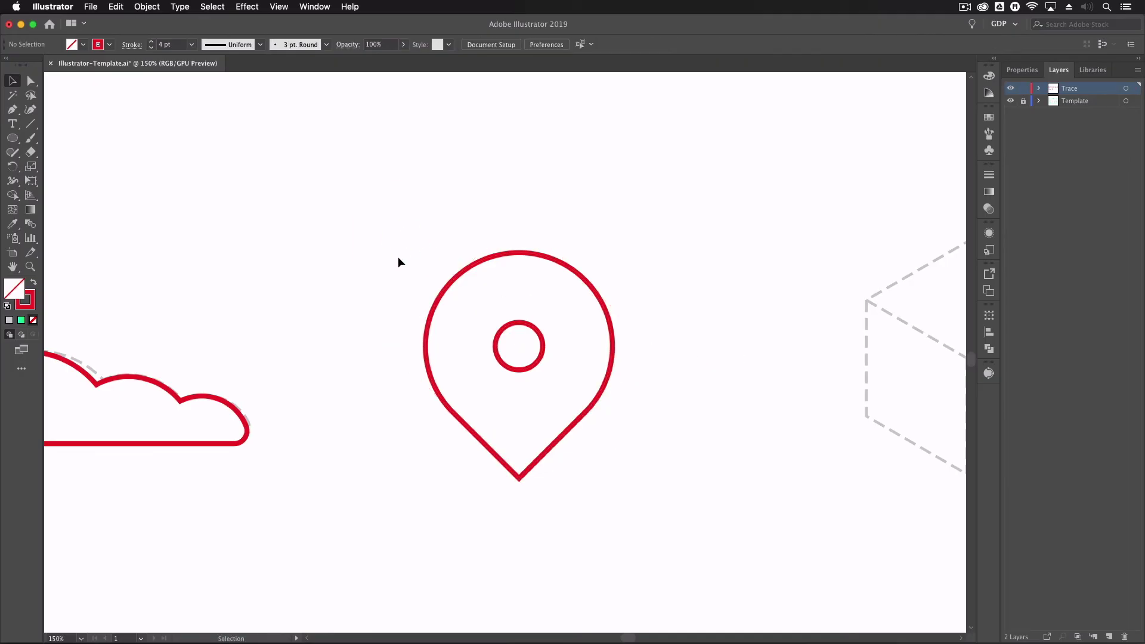
Pan to the cube and draw a six-sided polygon from its centre.
scroll(614, 243, "right", 10)
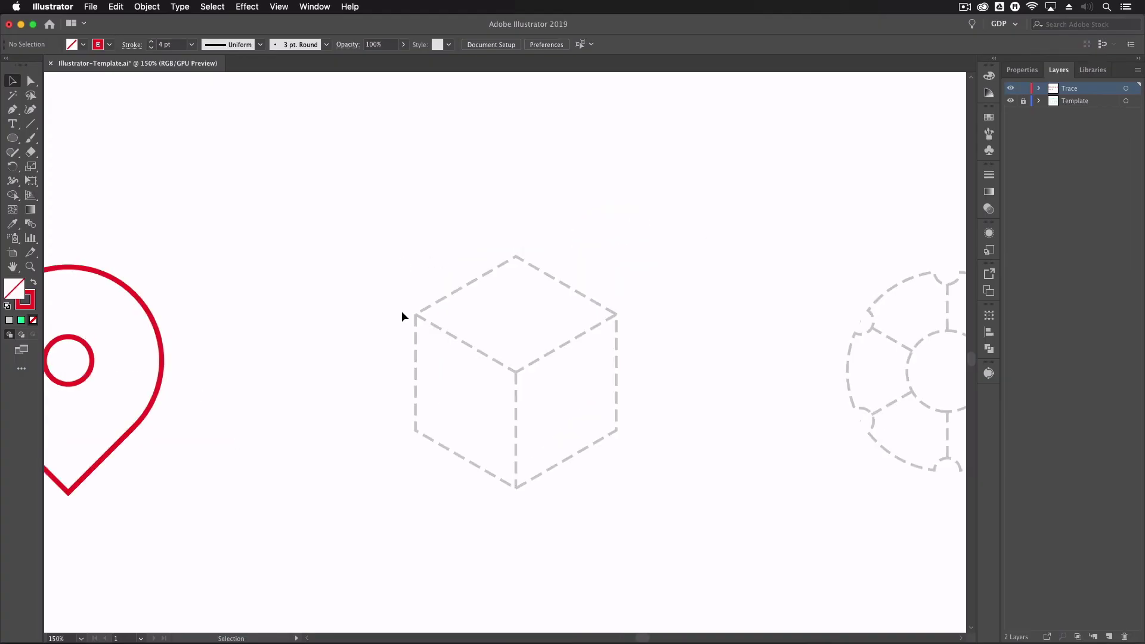
left_click_drag(13, 137, 56, 140)
left_click_drag(81, 210, 96, 271)
left_click_drag(516, 371, 621, 449)
key("Up")
key("Up")
key("Up")
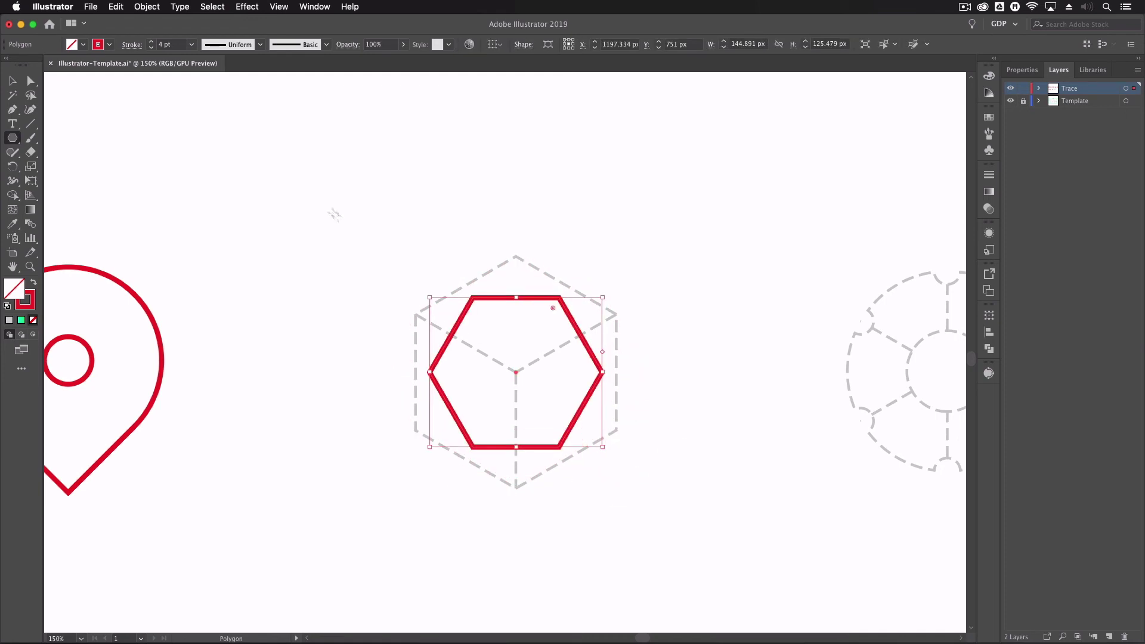
Rotate the hexagon 30° to a pointed top and enlarge it to the cube outline.
left_click(13, 78)
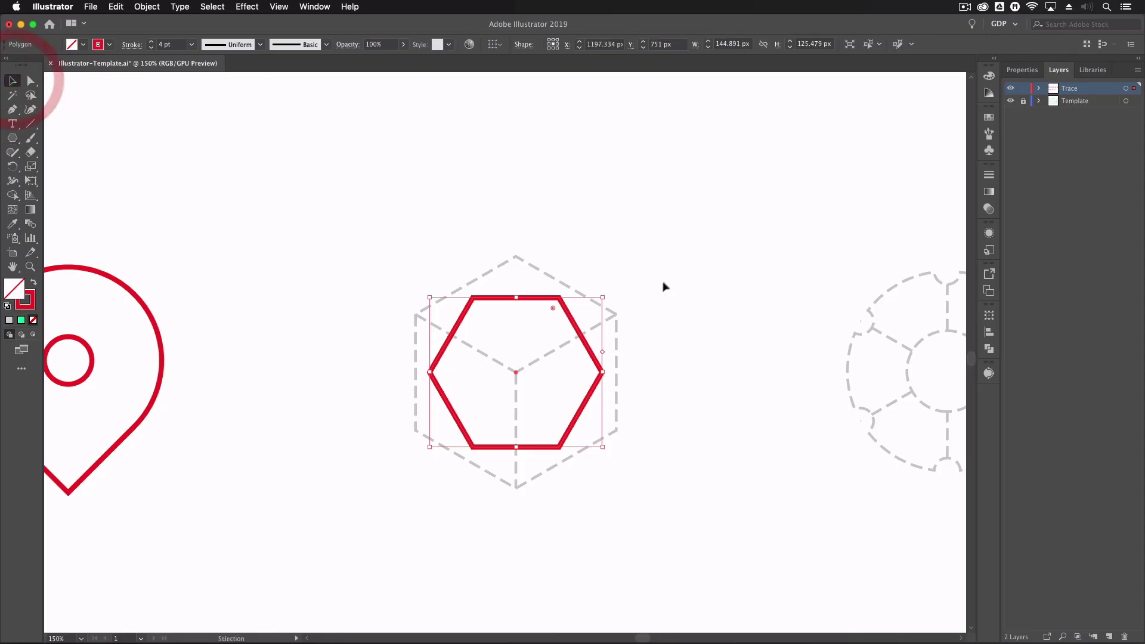
left_click_drag(606, 294, 445, 221)
left_click_drag(516, 287, 517, 257)
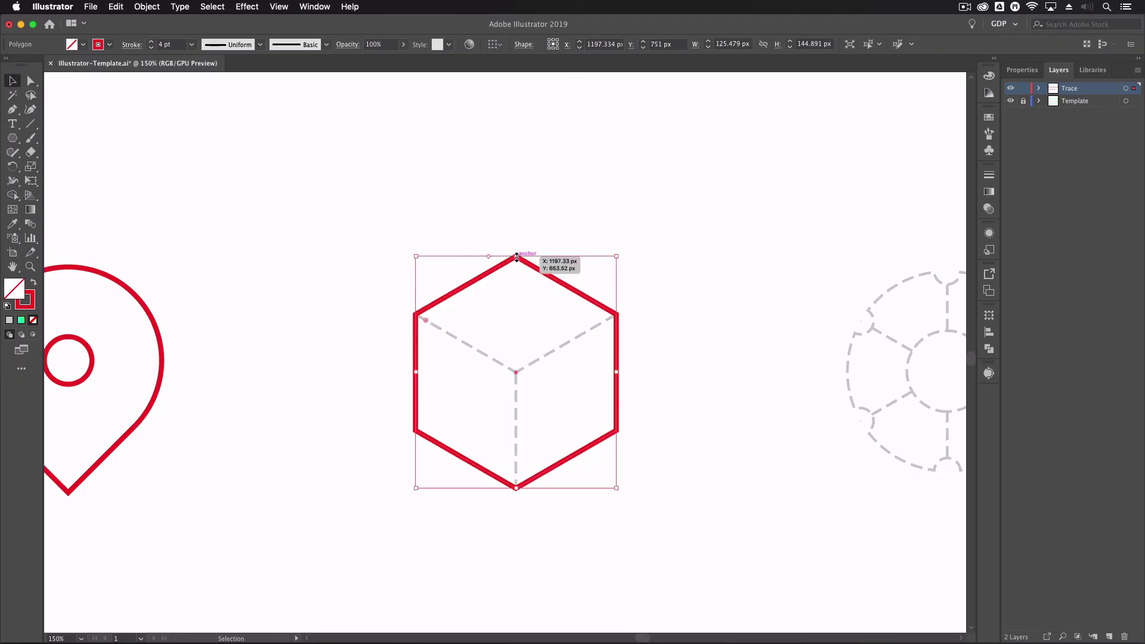
left_click(382, 226)
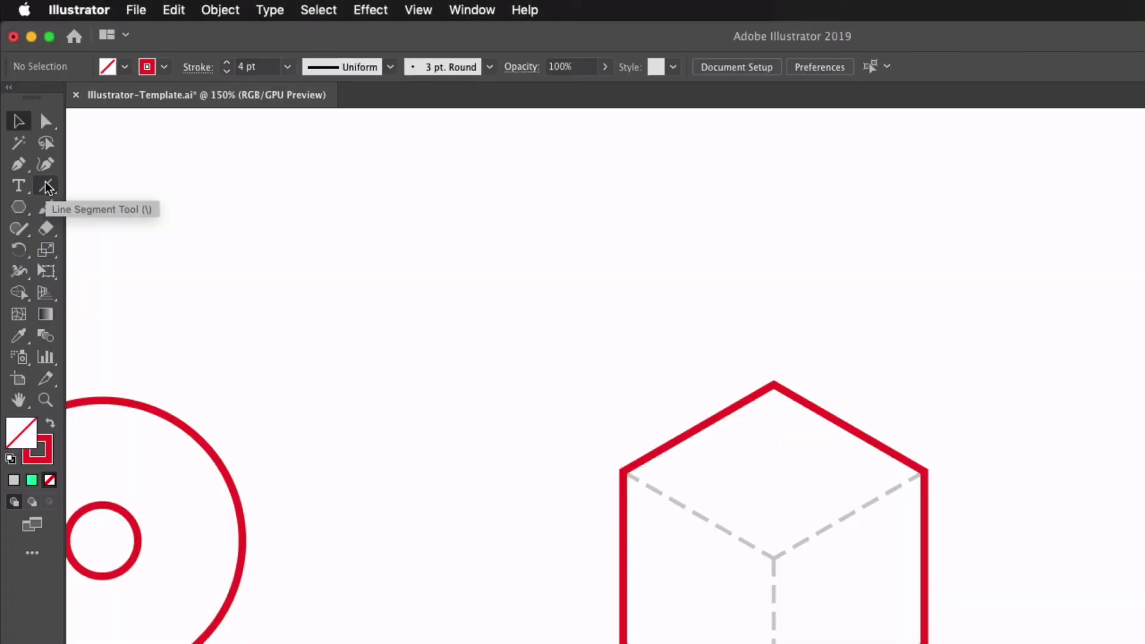
Draw red lines from the cube's upper-left, right and bottom vertices to its centre.
left_click(45, 187)
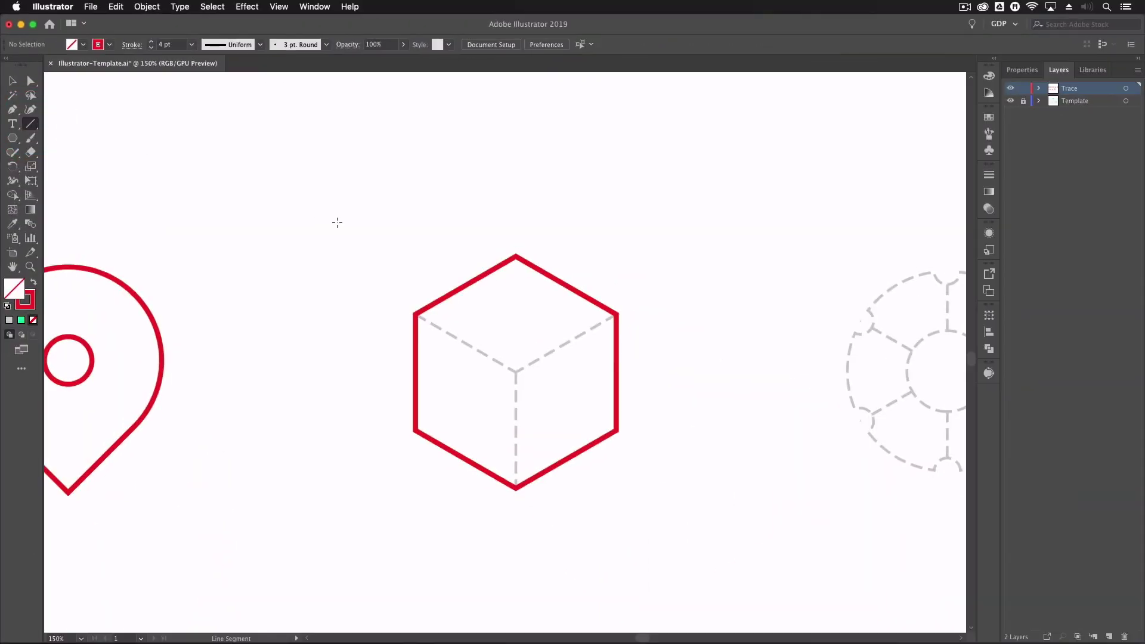
left_click_drag(414, 314, 438, 328)
left_click_drag(457, 338, 516, 373)
left_click_drag(615, 315, 517, 374)
left_click_drag(516, 488, 517, 371)
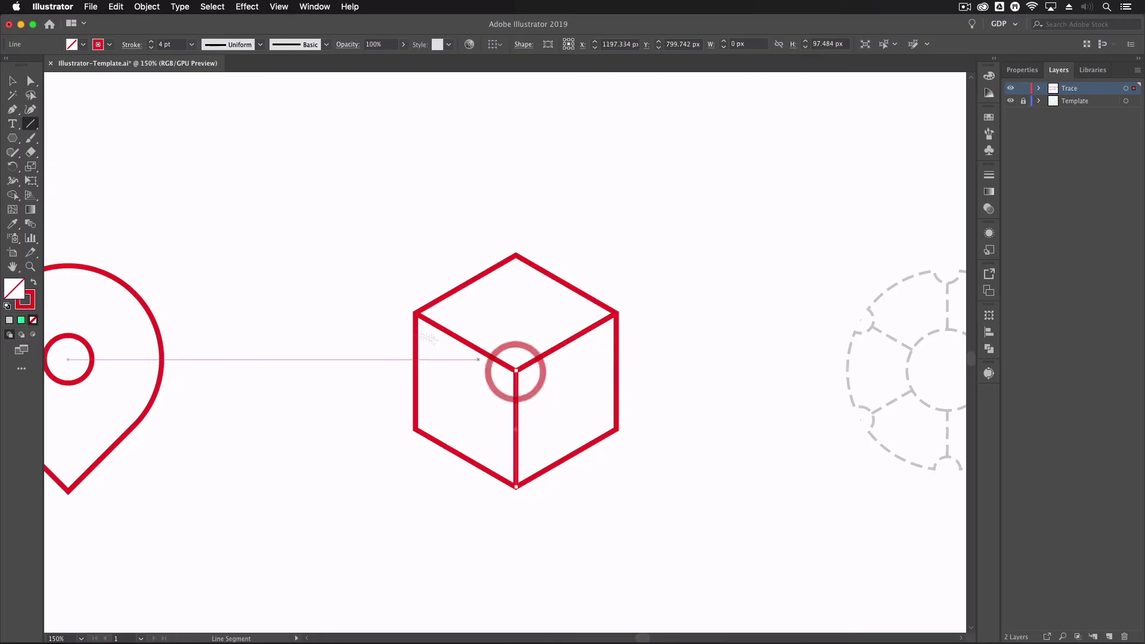
left_click(13, 81)
left_click(328, 200)
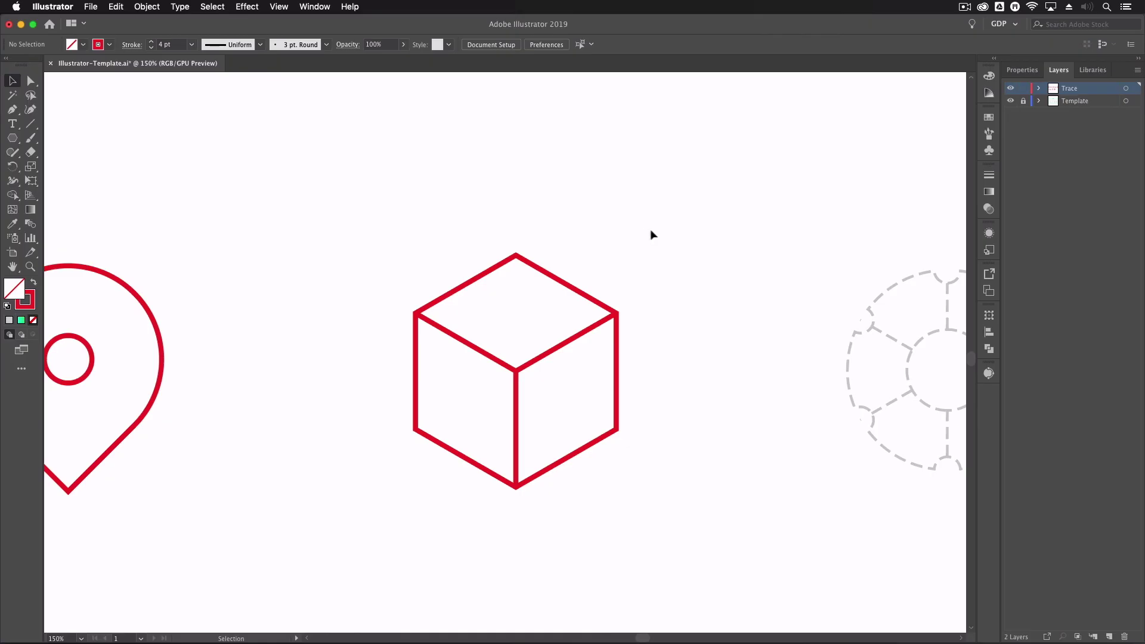
Pan to the wheel and draw two concentric circles, the outer one 168 px.
scroll(702, 261, "right", 10)
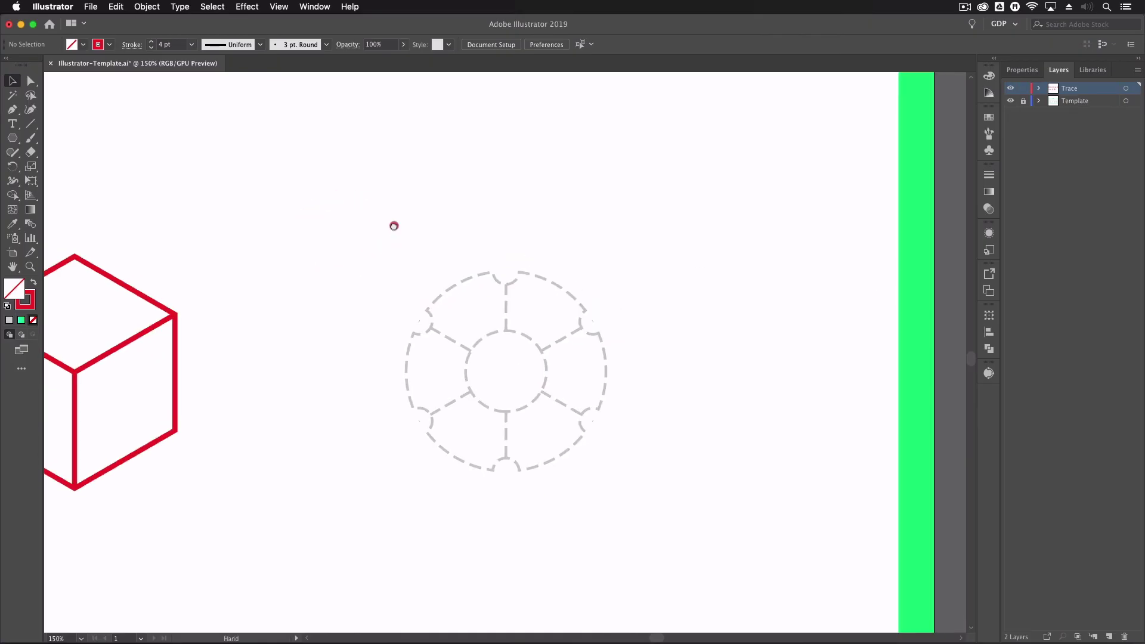
left_click(398, 225)
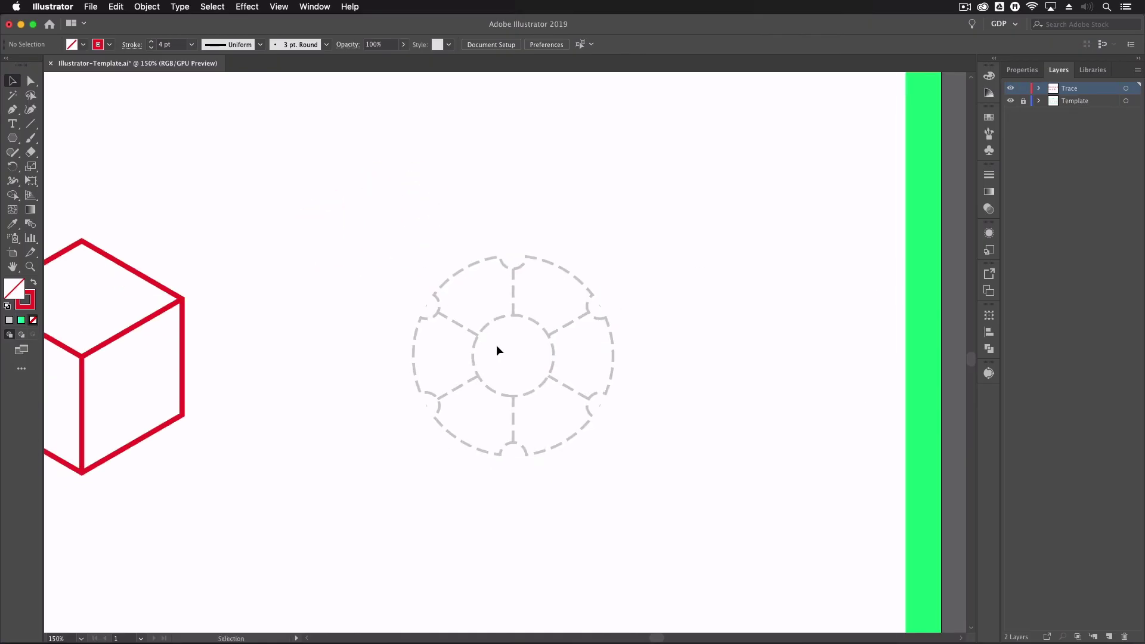
left_click(13, 138)
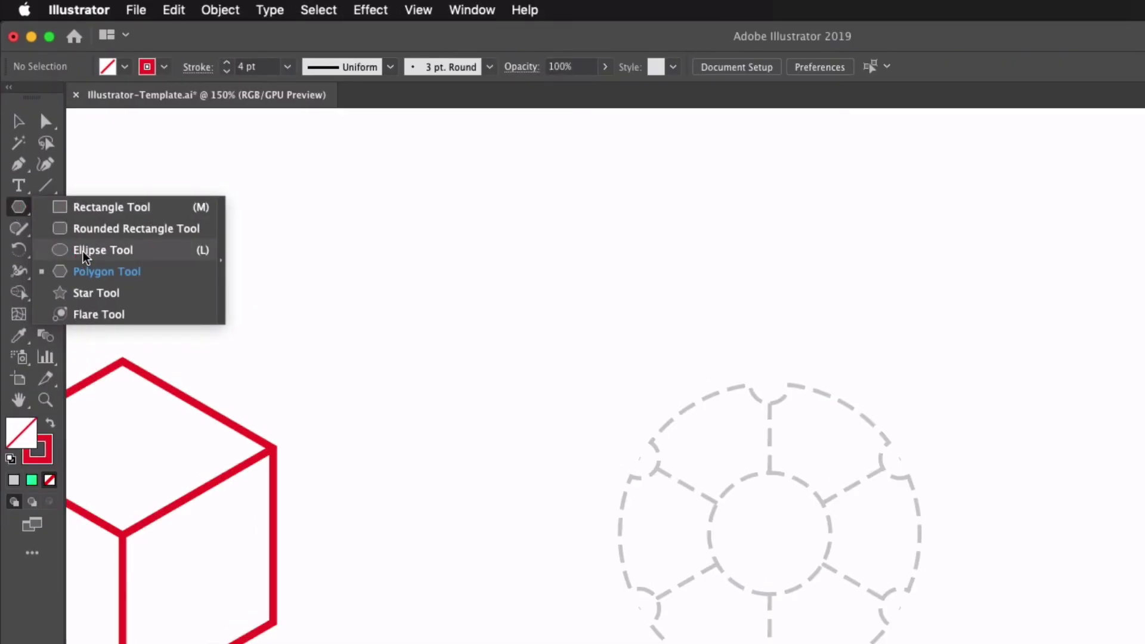
left_click(87, 250)
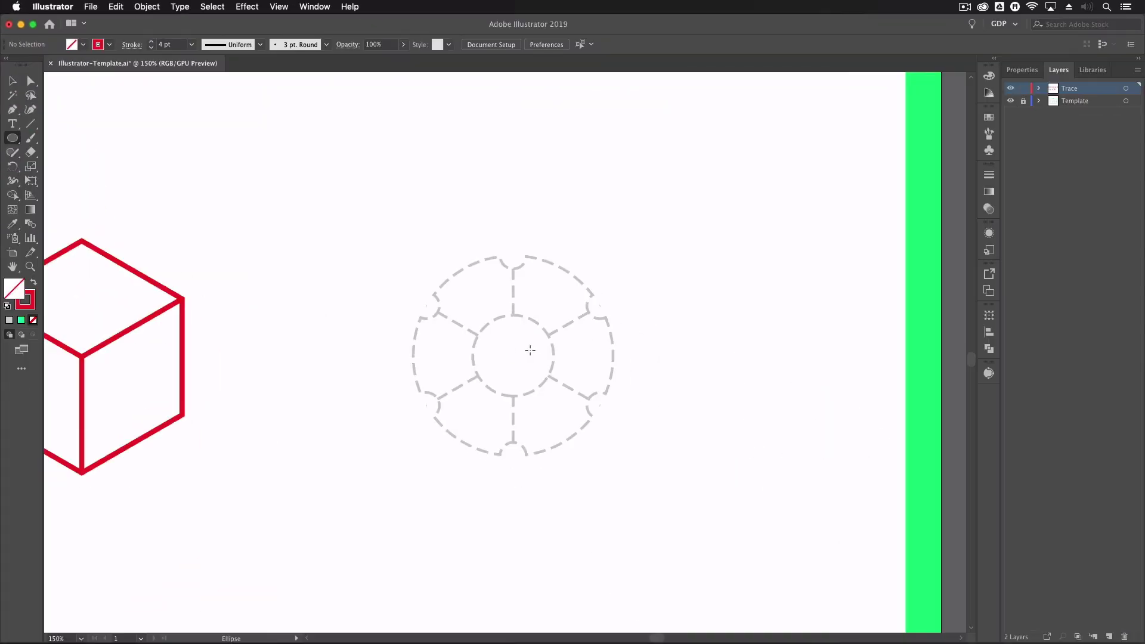
left_click_drag(515, 356, 553, 395)
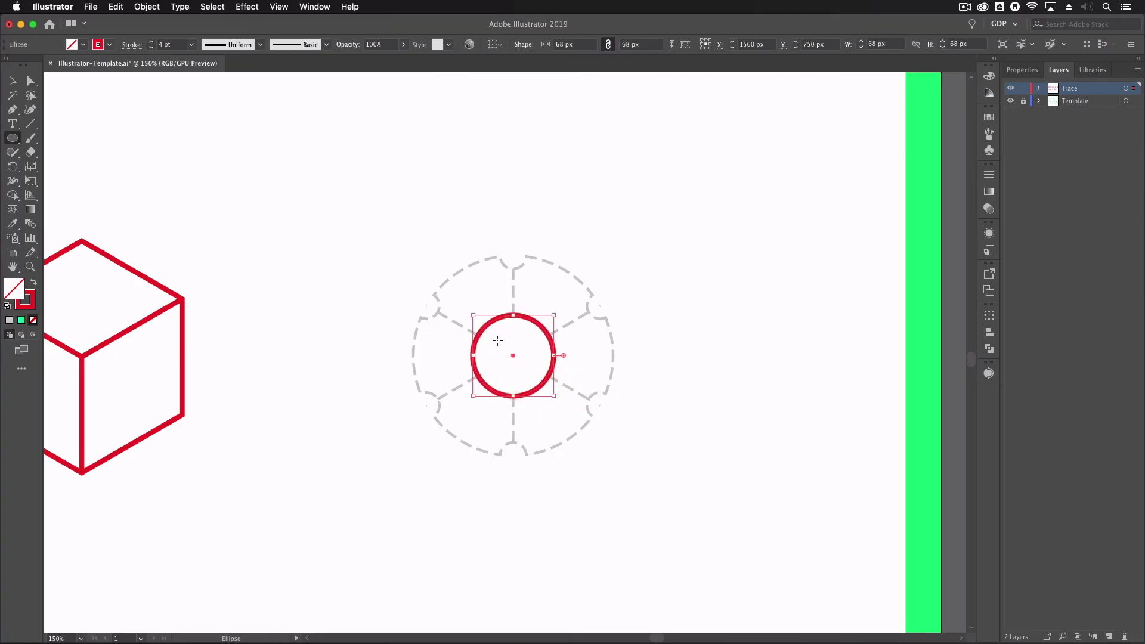
left_click_drag(513, 355, 614, 402)
Deselect the circles and switch to the Polygon tool.
left_click(12, 81)
left_click(226, 197)
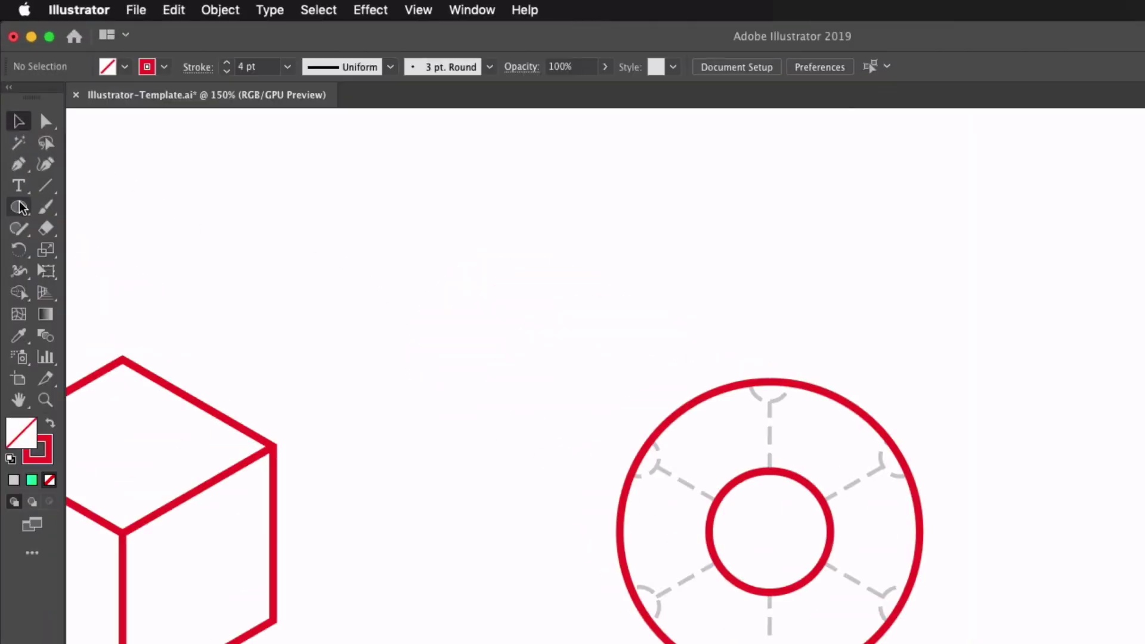
left_click_drag(13, 138, 78, 170)
left_click_drag(115, 255, 115, 271)
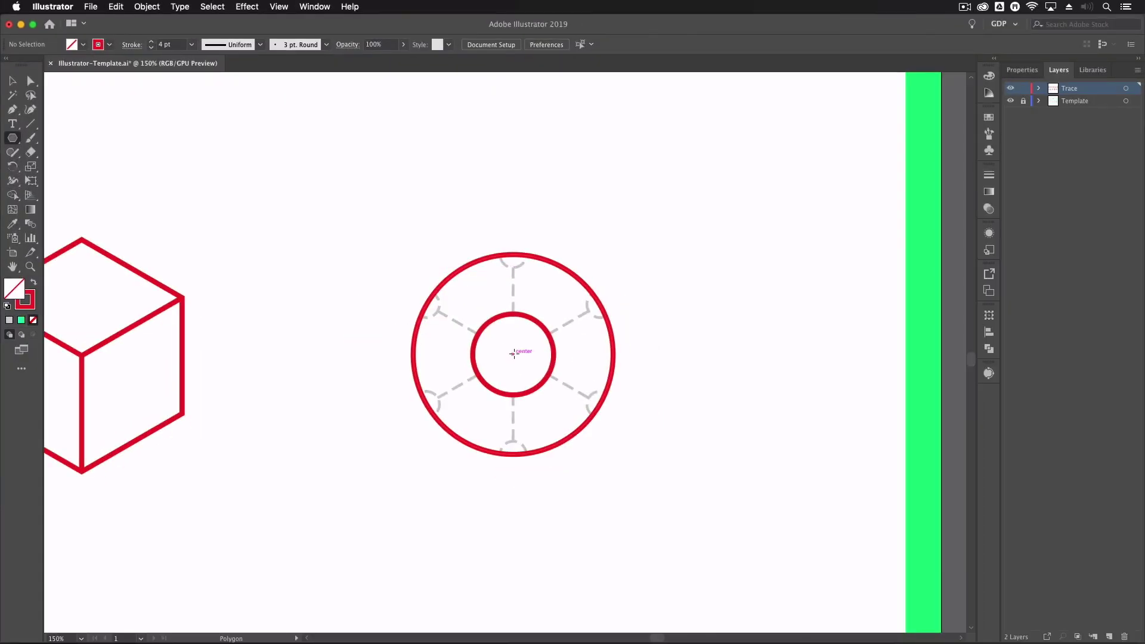
Draw a hexagon in the wheel, rotated corner-up and enlarged to meet the outer ring.
left_click_drag(514, 354, 545, 435)
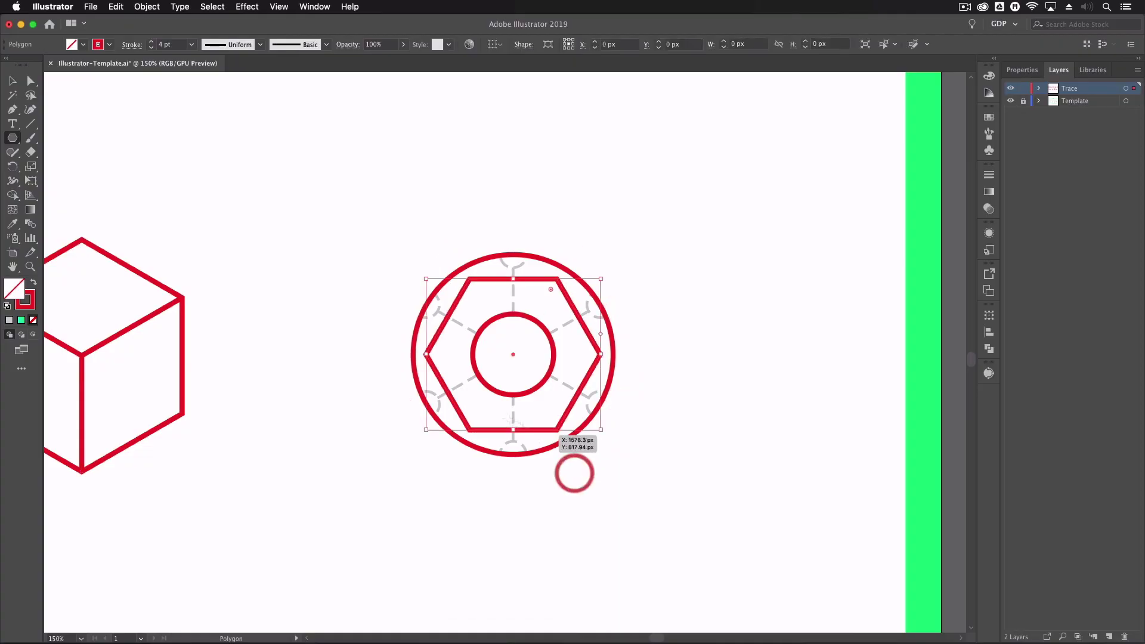
key("v")
left_click_drag(603, 274, 439, 210)
left_click_drag(513, 267, 513, 249)
left_click(389, 220)
Draw a 22 px circle on the hexagon's top corner, deleting a misplaced extra circle.
left_click(12, 137)
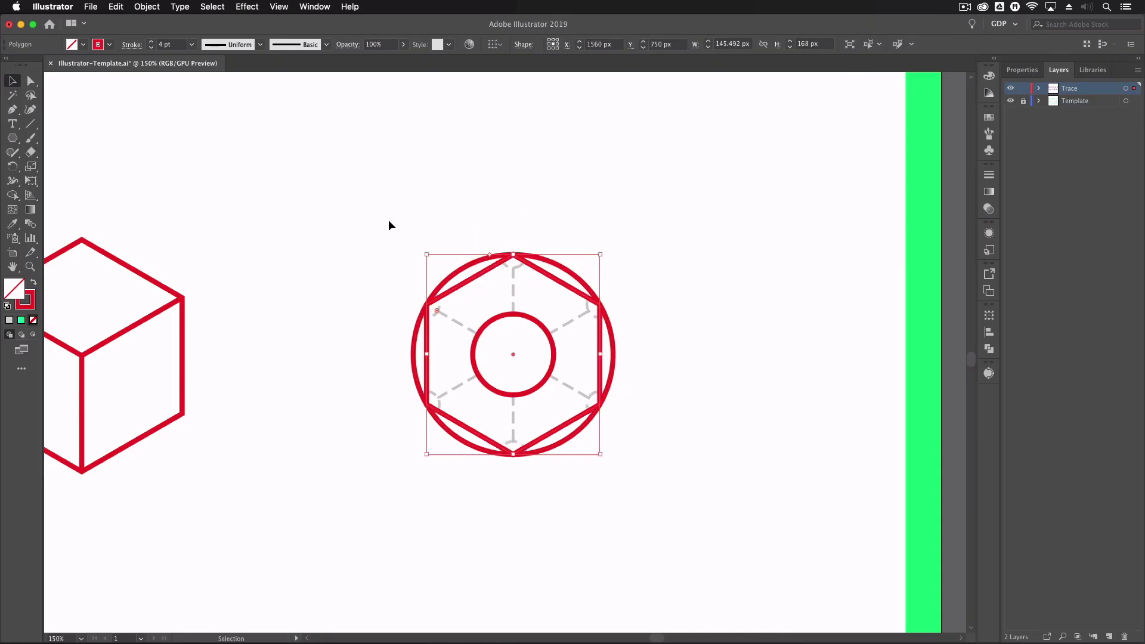
left_click_drag(19, 208, 104, 248)
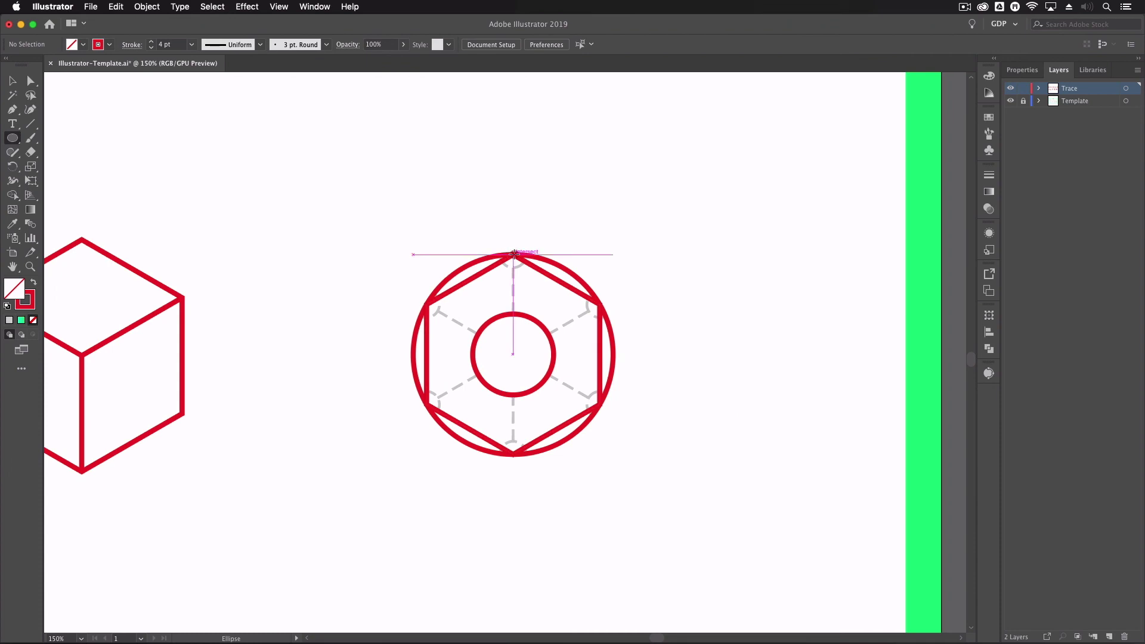
left_click_drag(513, 253, 514, 267)
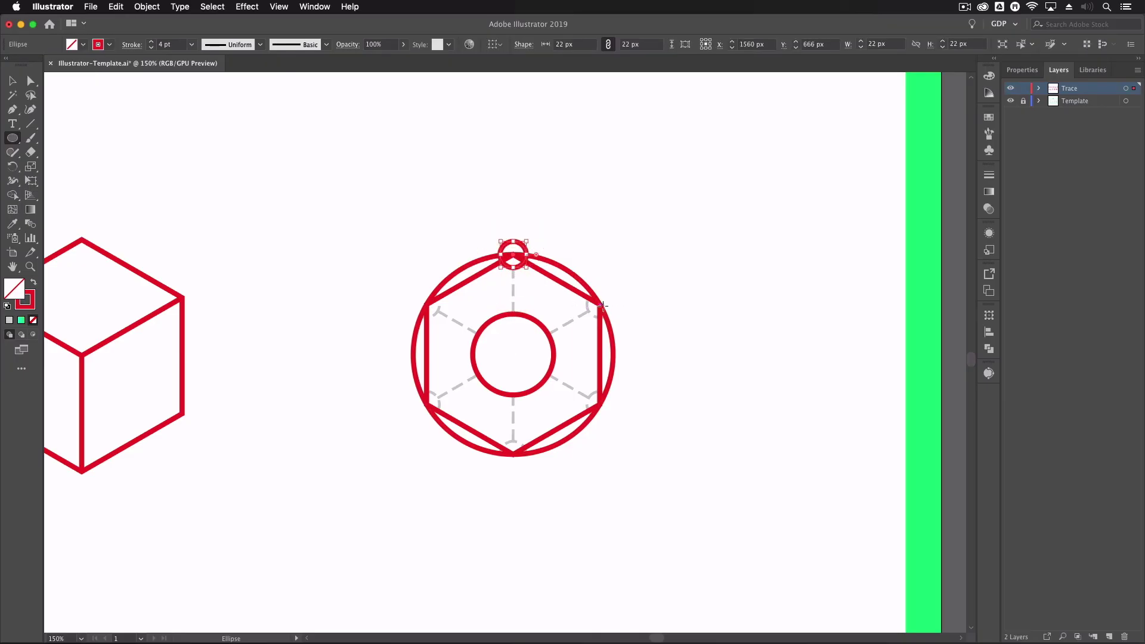
left_click_drag(601, 304, 610, 313)
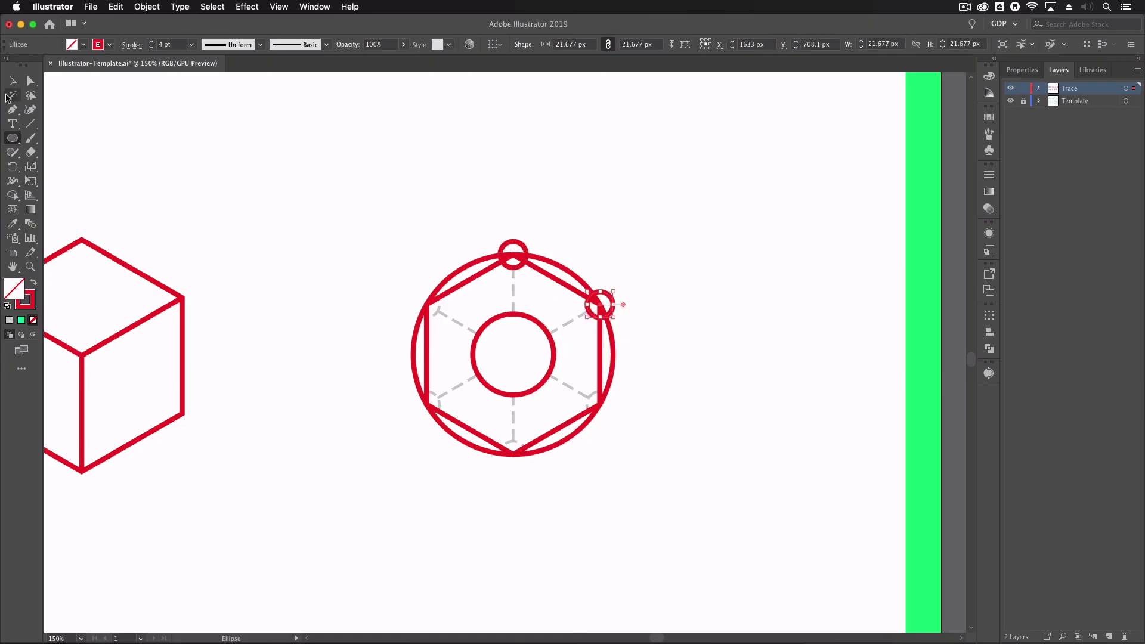
key("Delete")
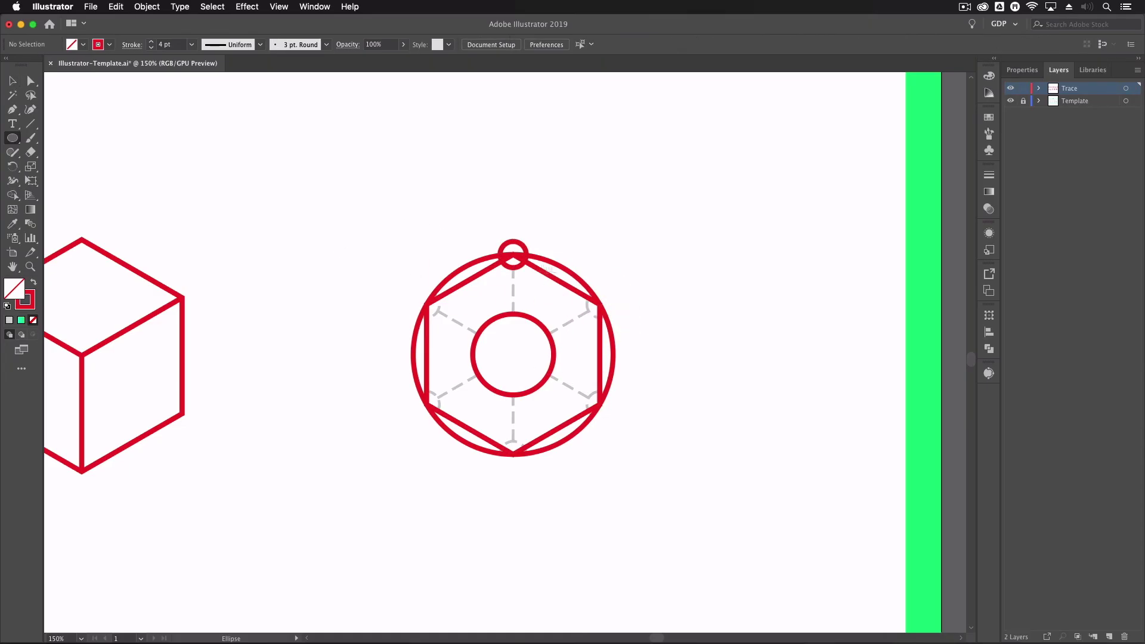
left_click(12, 82)
left_click(402, 217)
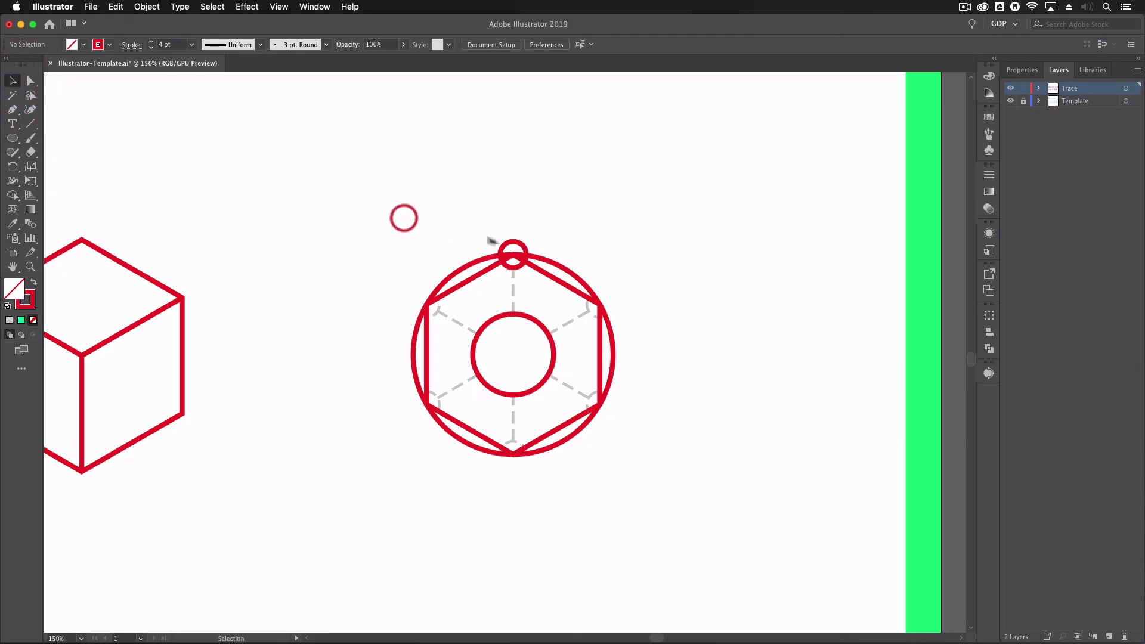
left_click(510, 243)
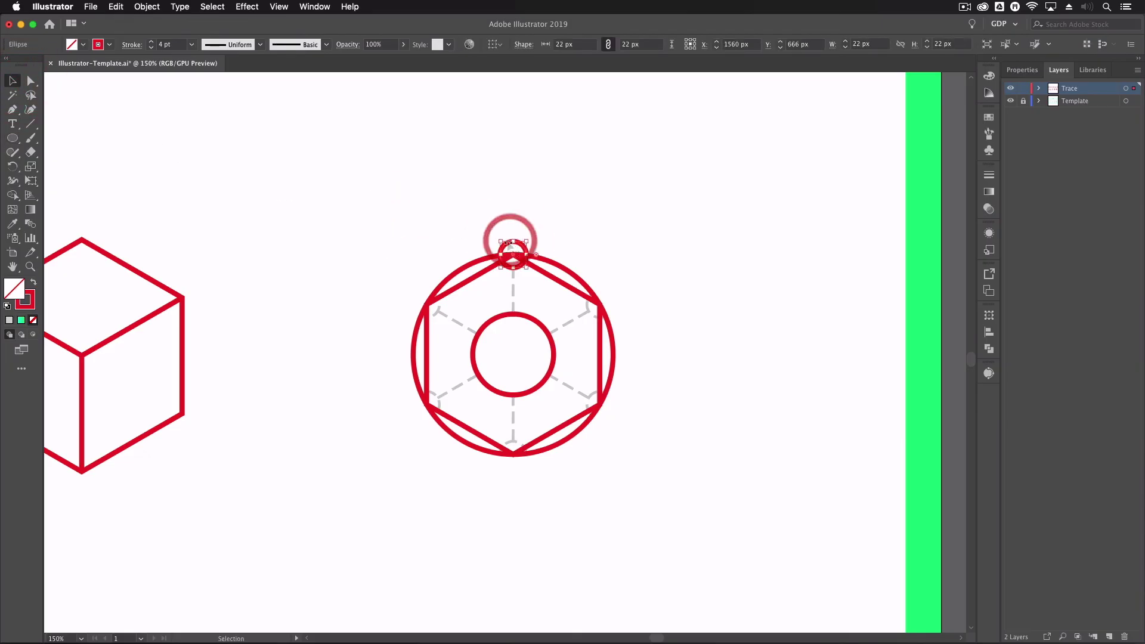
left_click(464, 248)
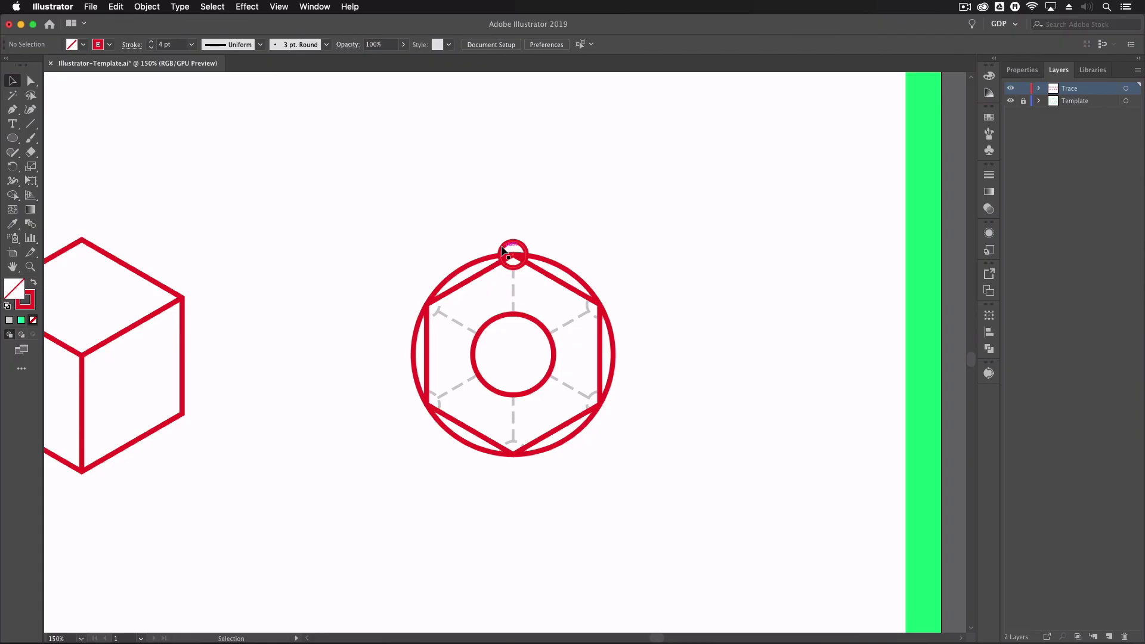
Alt-drag a copy of the small circle exactly onto the upper-right corner.
left_click_drag(503, 248, 591, 301)
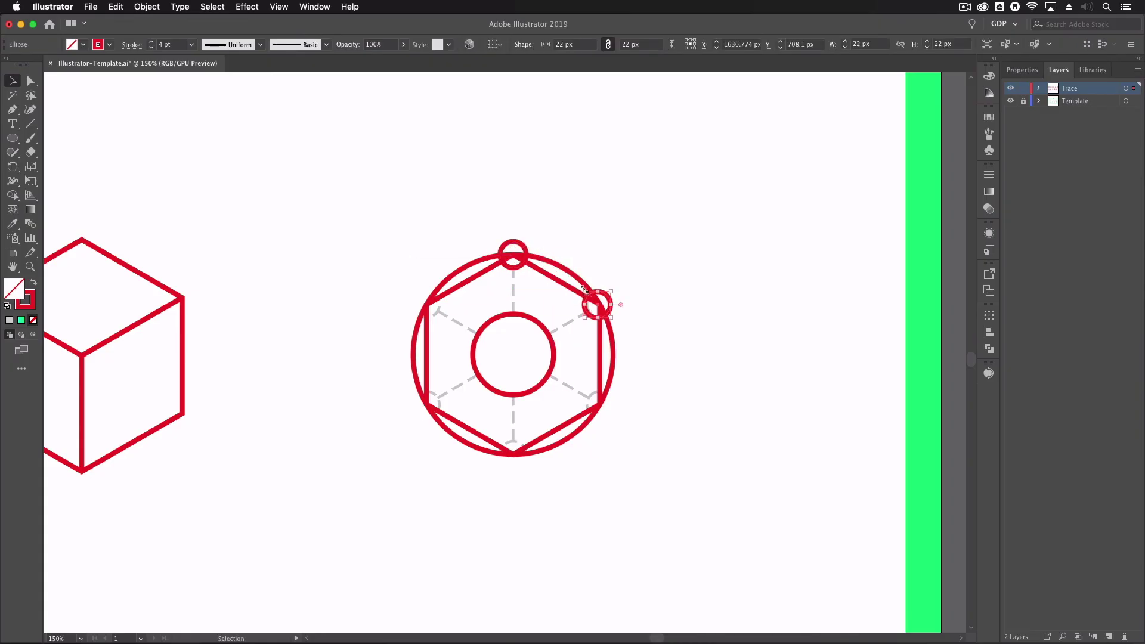
key("super+equal")
key("super+equal")
key("super+equal")
key("super+equal")
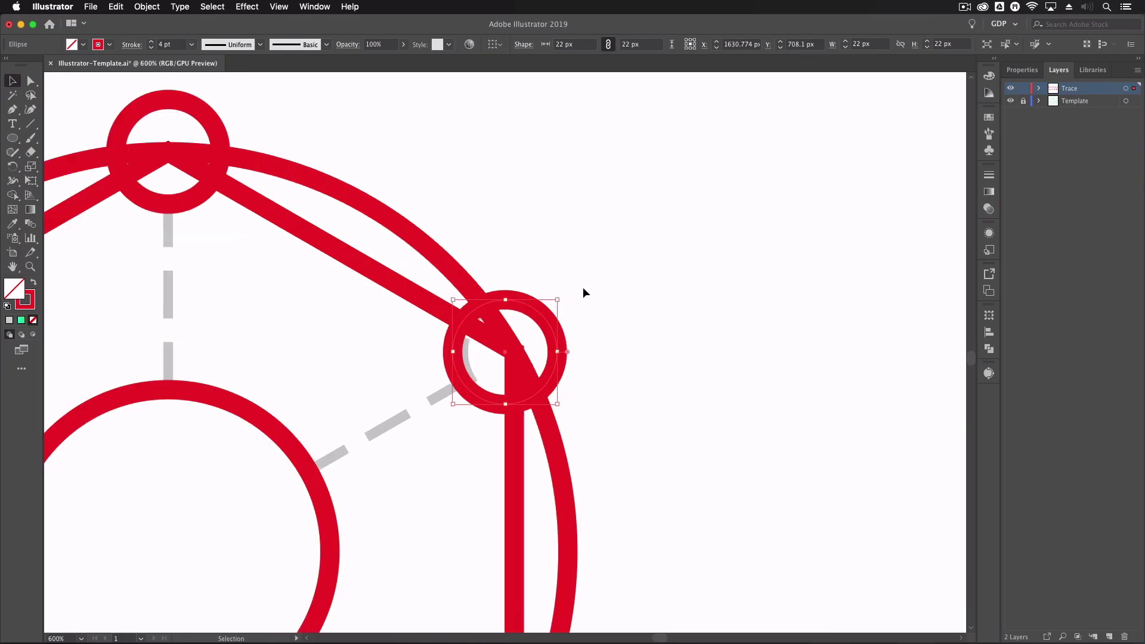
mouse_move(538, 313)
left_mouse_down()
mouse_move(549, 321)
mouse_move(659, 204)
left_mouse_up()
key("super+minus")
key("super+minus")
Copy small circles onto the remaining lower and left hexagon corners.
left_click_drag(604, 266, 599, 461)
left_click_drag(600, 461, 255, 256)
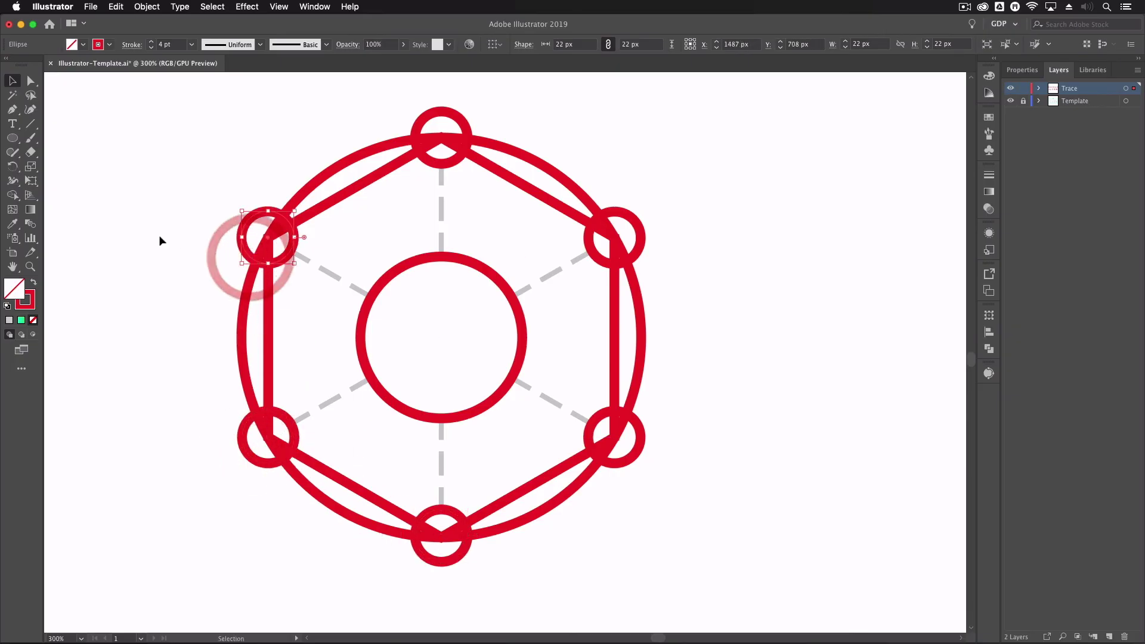
left_click(159, 236)
key("super+minus")
left_click(243, 233)
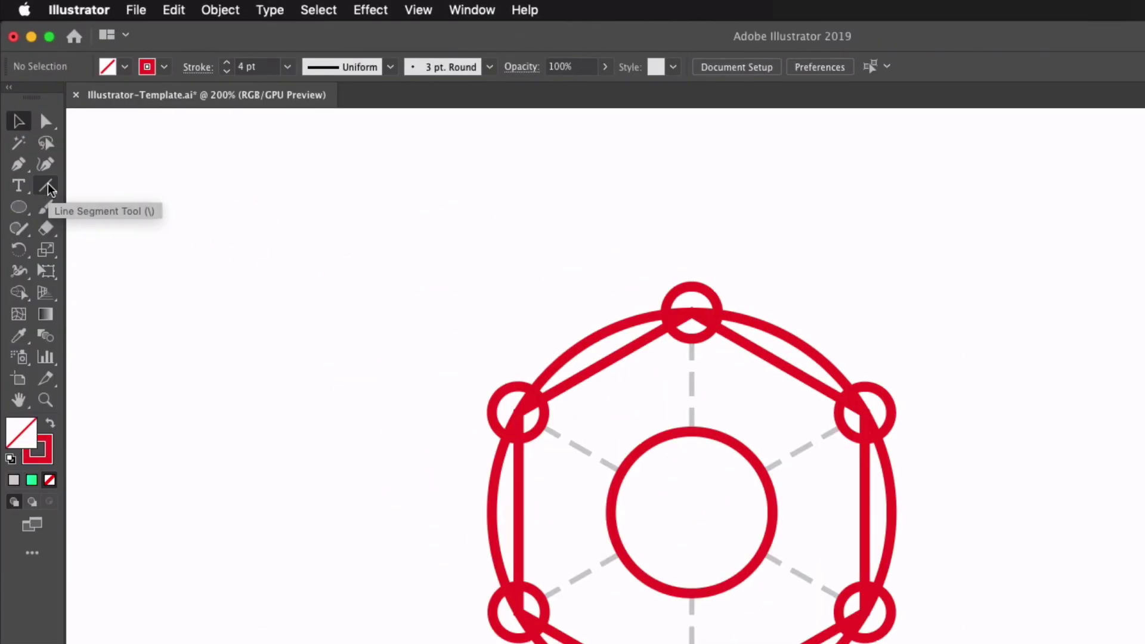
Draw three straight lines through the centre between opposite hexagon corners.
left_click(50, 189)
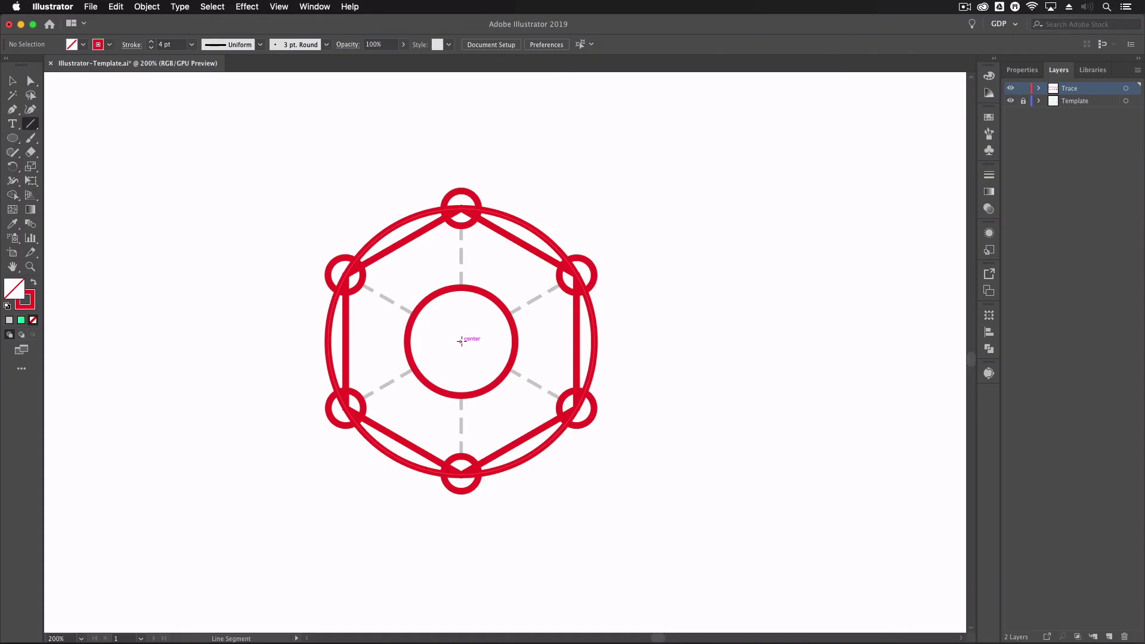
left_click_drag(461, 341, 346, 276)
left_click_drag(412, 356, 575, 275)
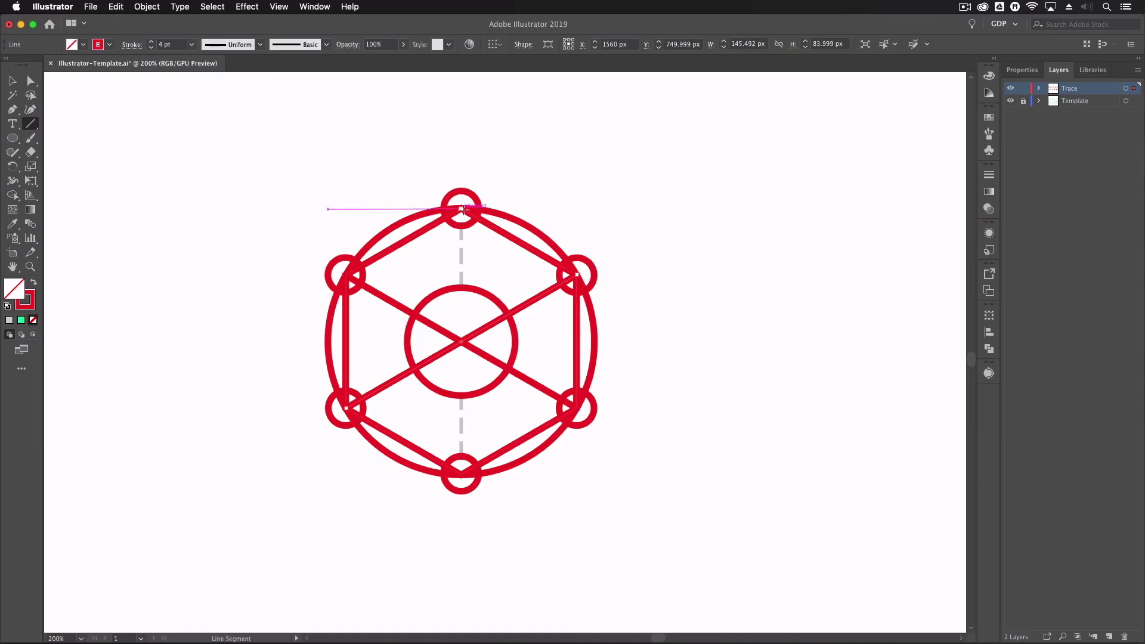
left_click_drag(463, 209, 461, 473)
Delete the hexagon outline and marquee-select all the wheel's paths.
key("v")
left_click(309, 233)
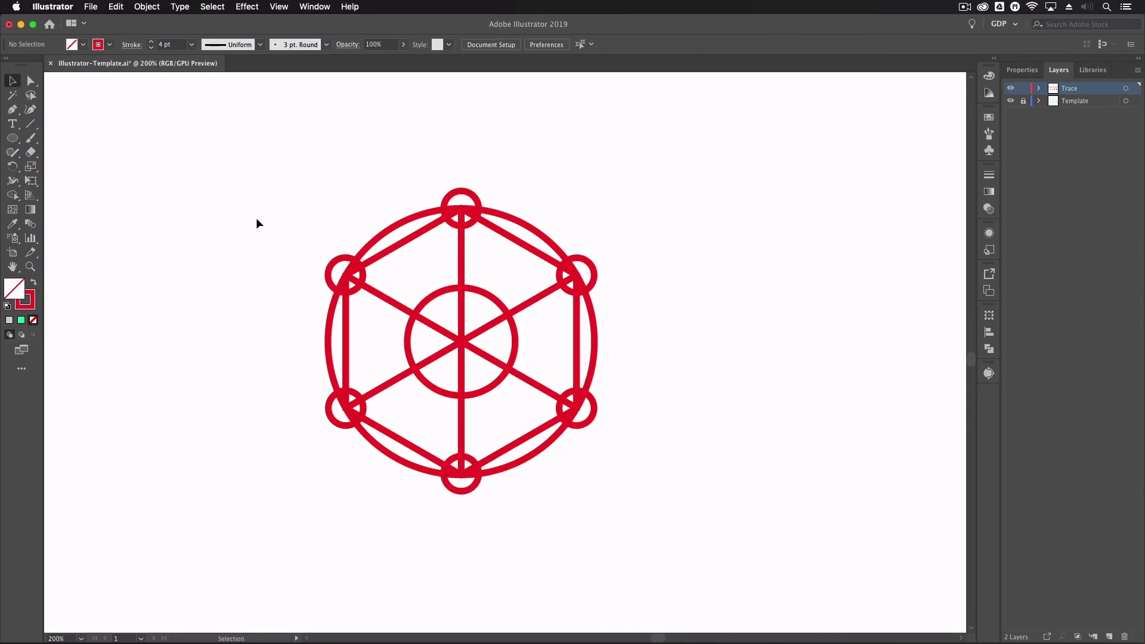
left_click(399, 249)
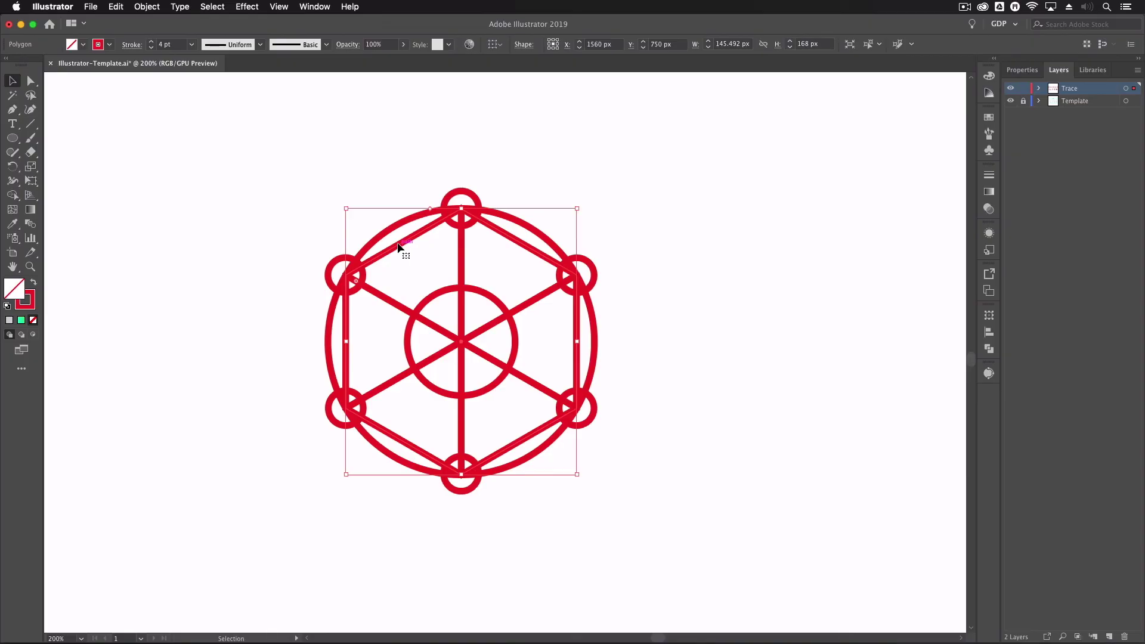
key("Delete")
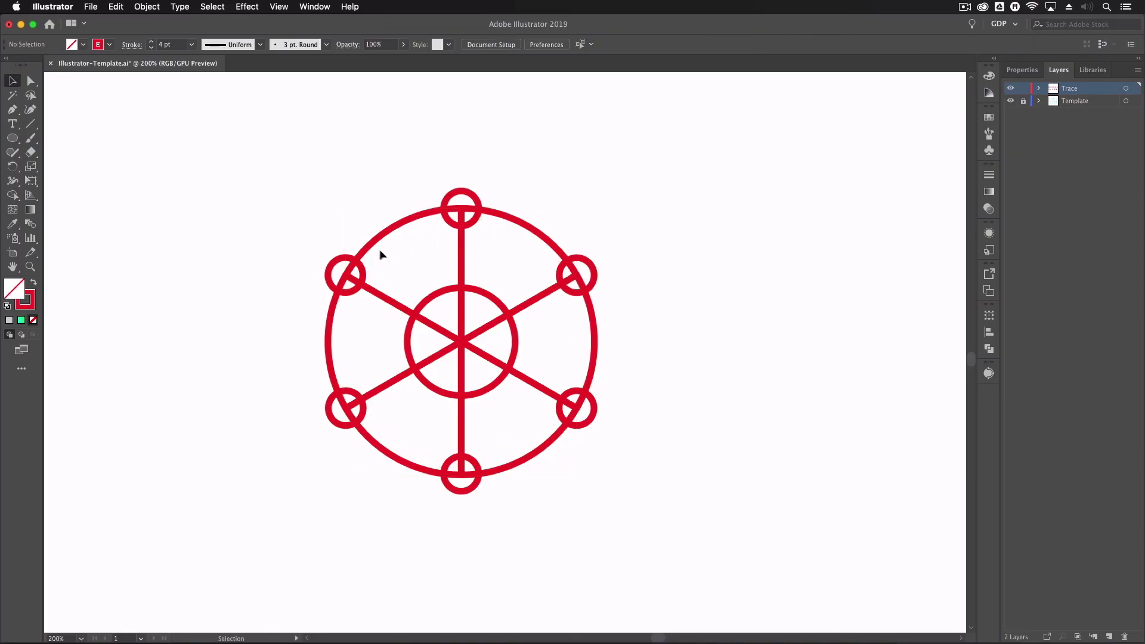
left_click_drag(275, 179, 634, 512)
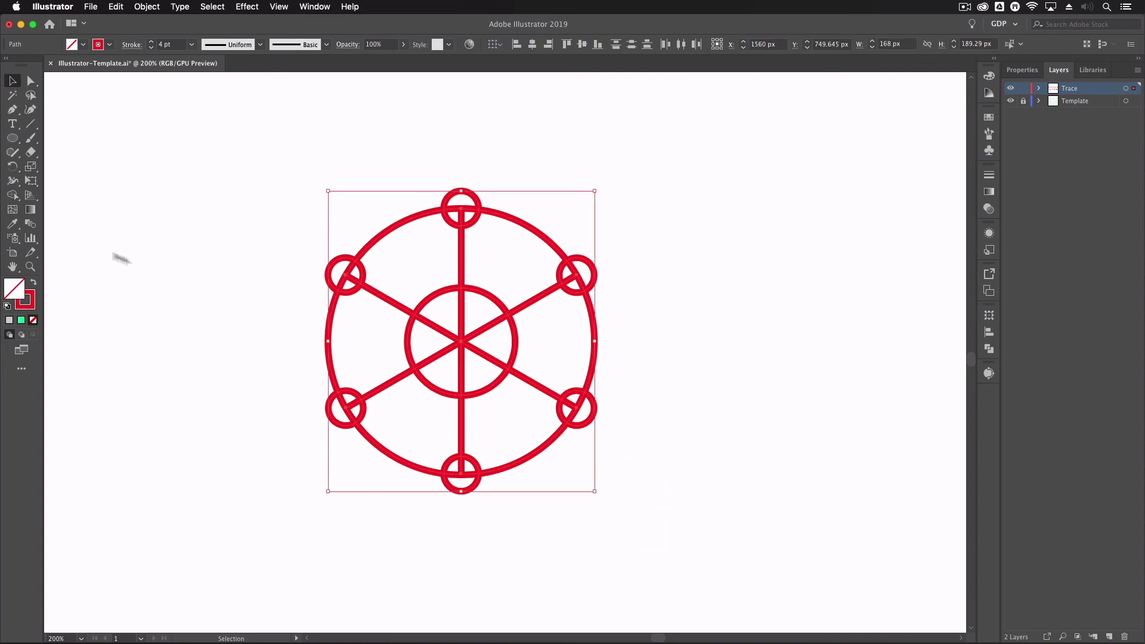
With Shape Builder, merge the hub wedges and delete all six small circle regions, then fit the artboard.
left_click(12, 196)
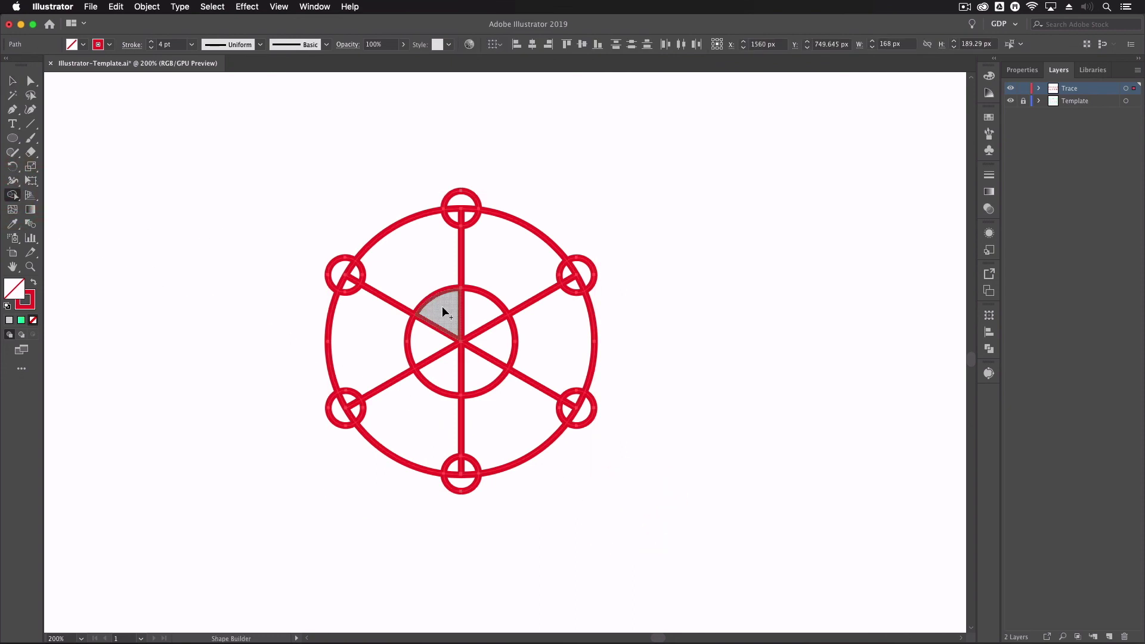
mouse_move(447, 316)
left_mouse_down()
mouse_move(490, 328)
mouse_move(493, 344)
mouse_move(477, 358)
mouse_move(450, 363)
mouse_move(451, 322)
left_mouse_up()
left_click(459, 216, "alt")
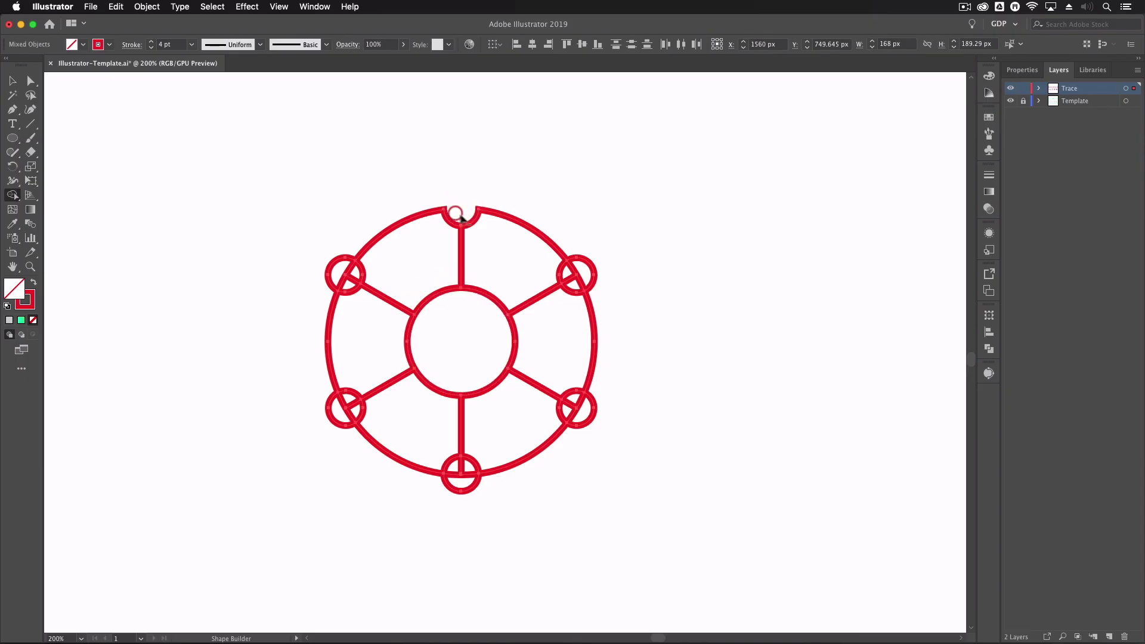
left_click(575, 282, "alt")
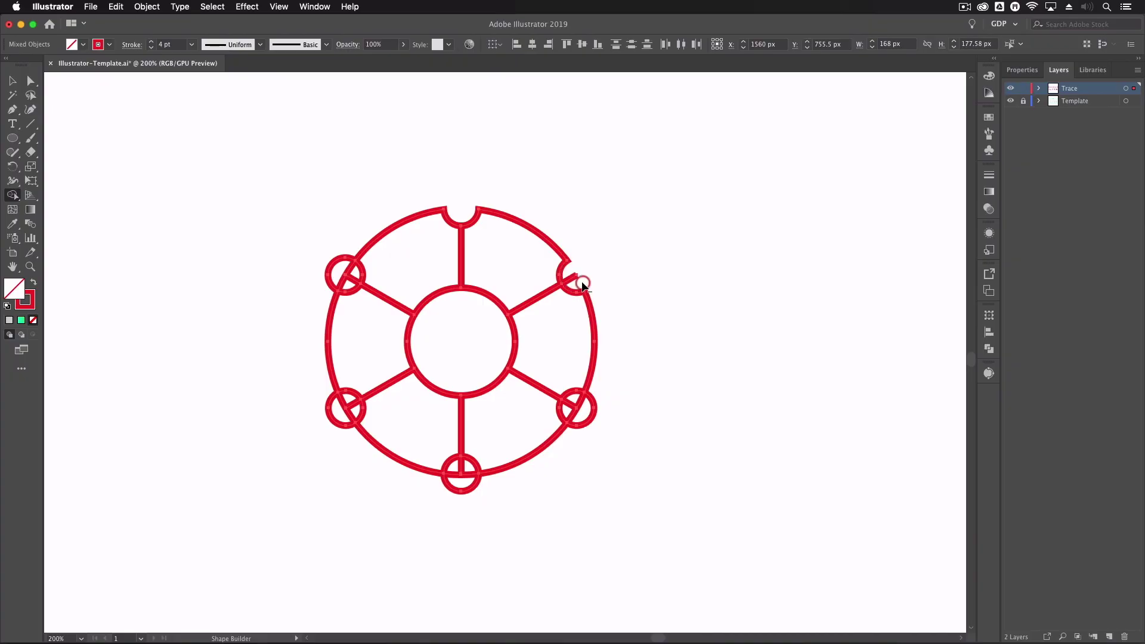
left_click(573, 407, "alt")
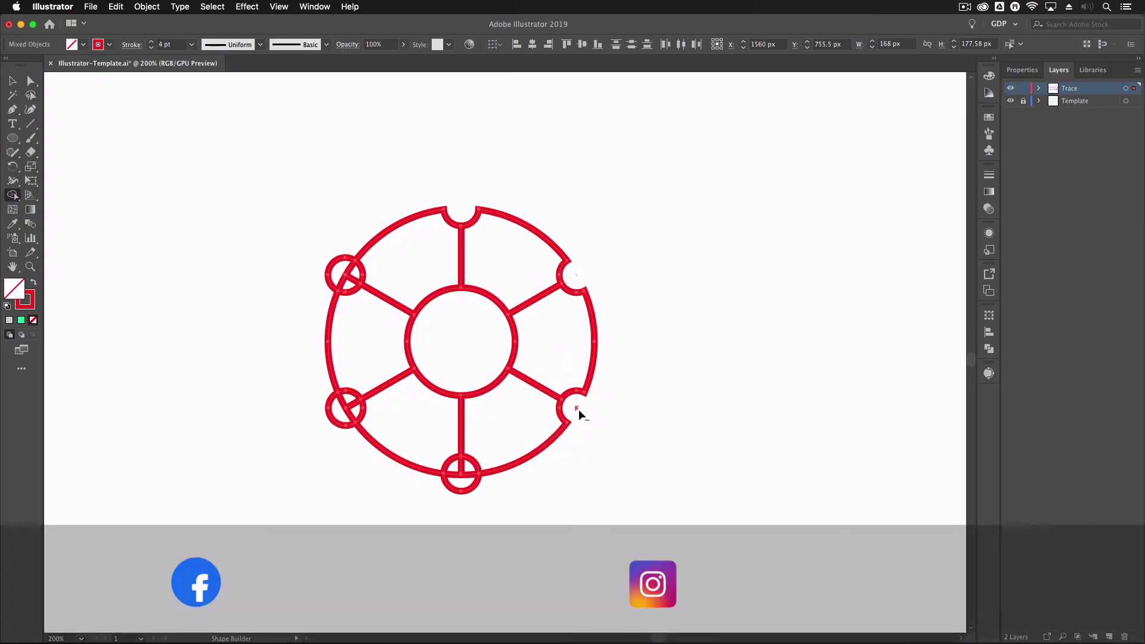
left_click(467, 471, "alt")
left_click(337, 409, "alt")
left_click(344, 271, "alt")
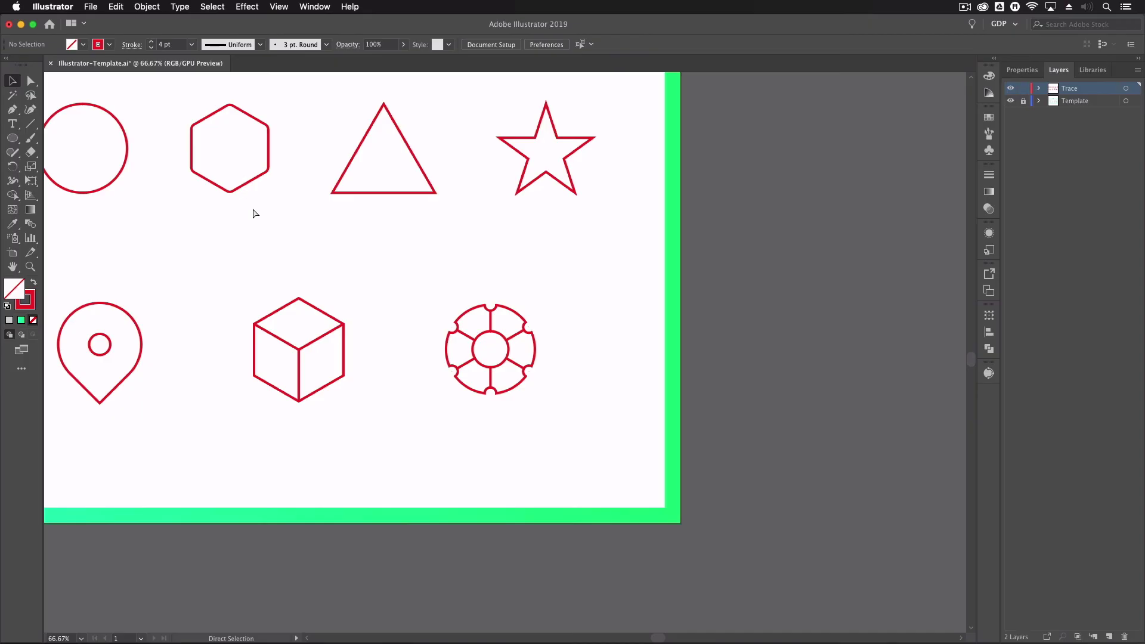
key("super+0")
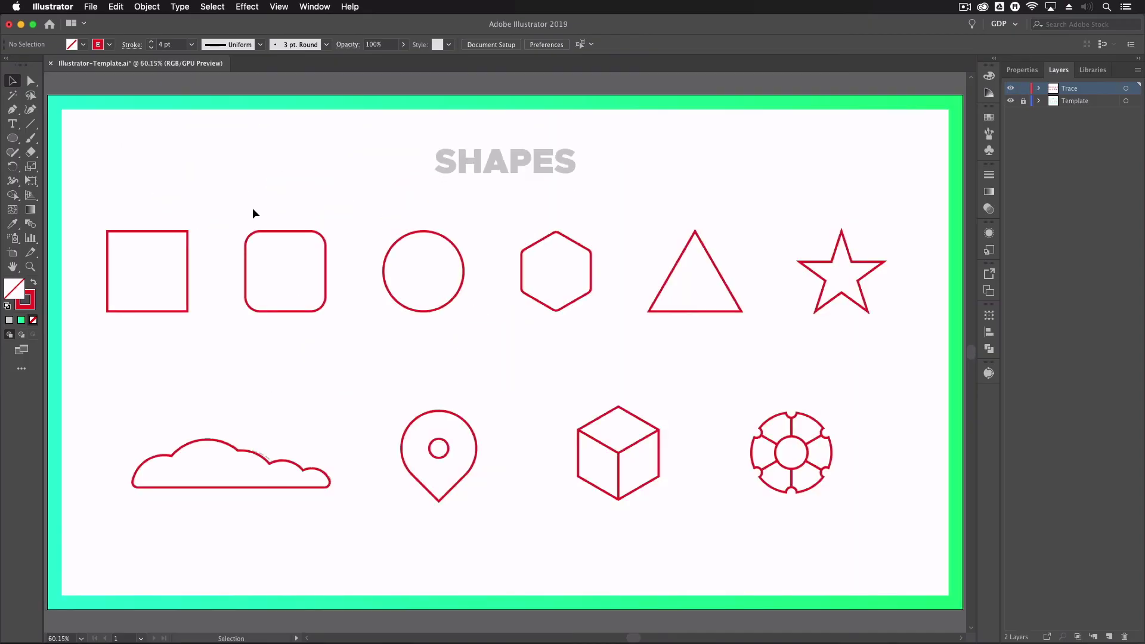